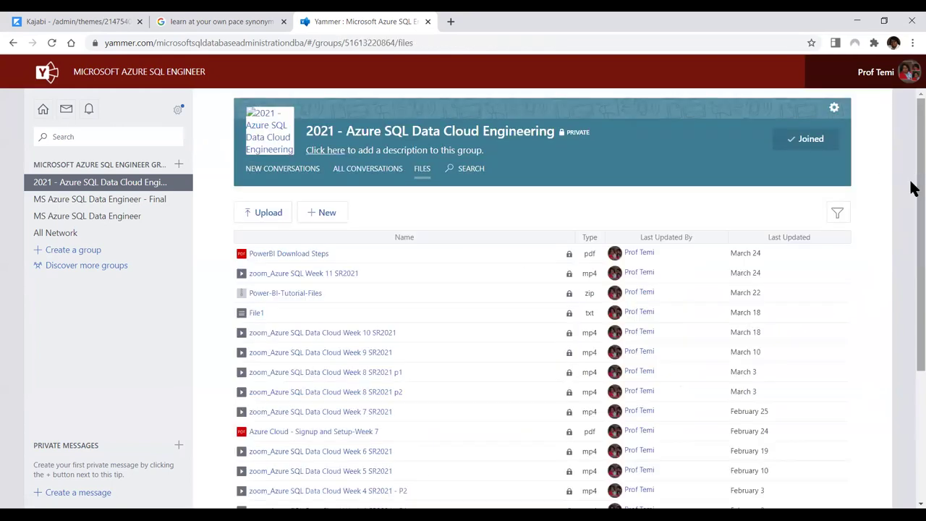
# Look through the shared files list of the 2021 - Azure SQL Data Cloud Engineering group, from newest to oldest
pyautogui.scroll(-1, 911, 224)
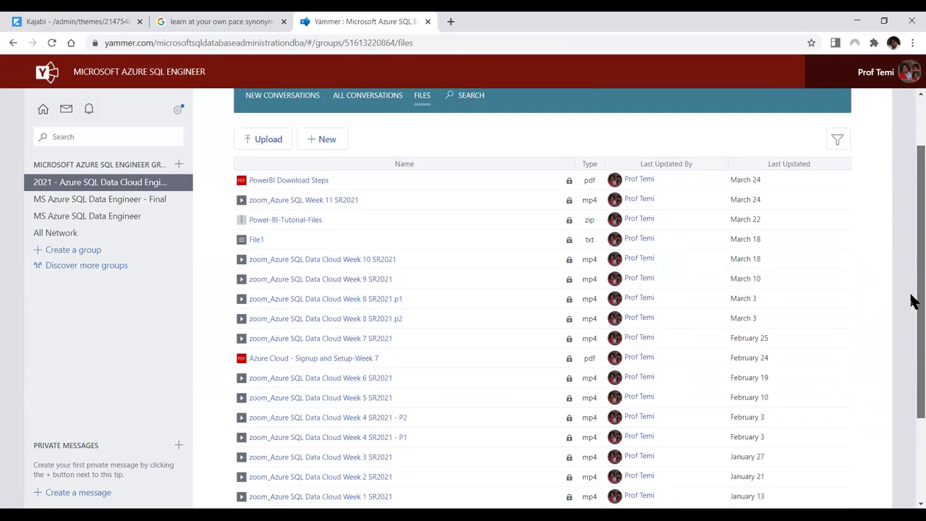
pyautogui.scroll(-2, 912, 302)
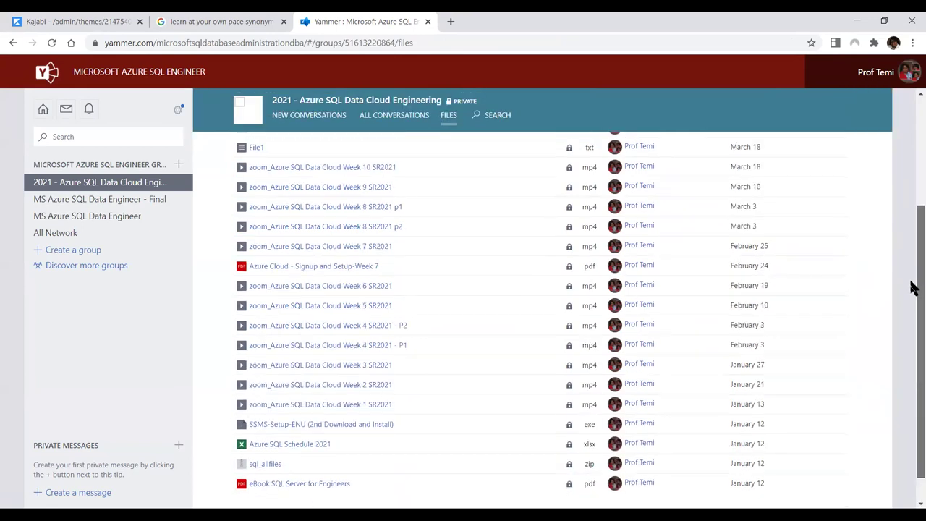
pyautogui.scroll(-1, 911, 287)
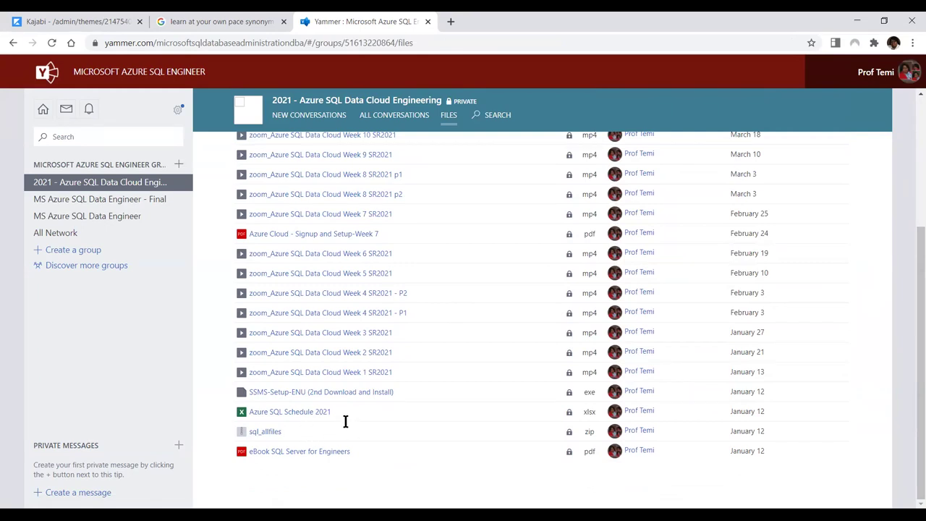
pyautogui.scroll(5, 386, 428)
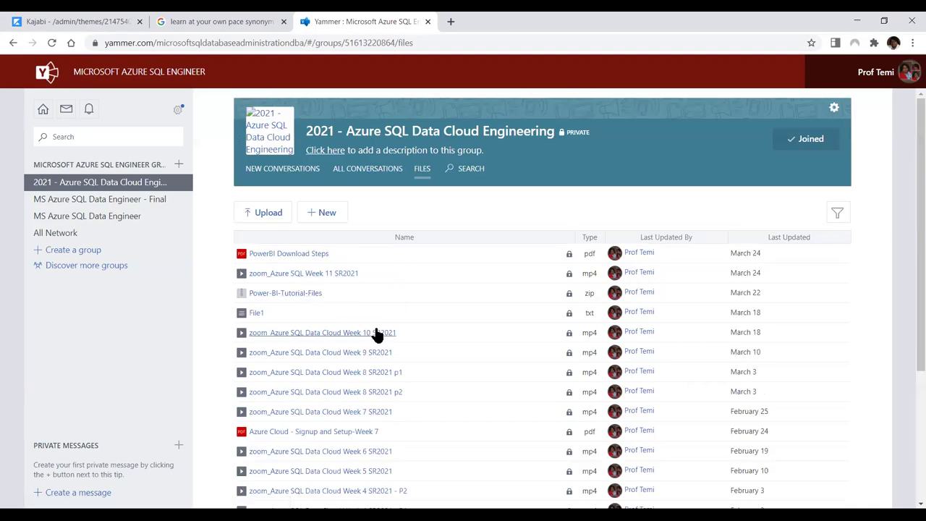
pyautogui.scroll(-3, 374, 333)
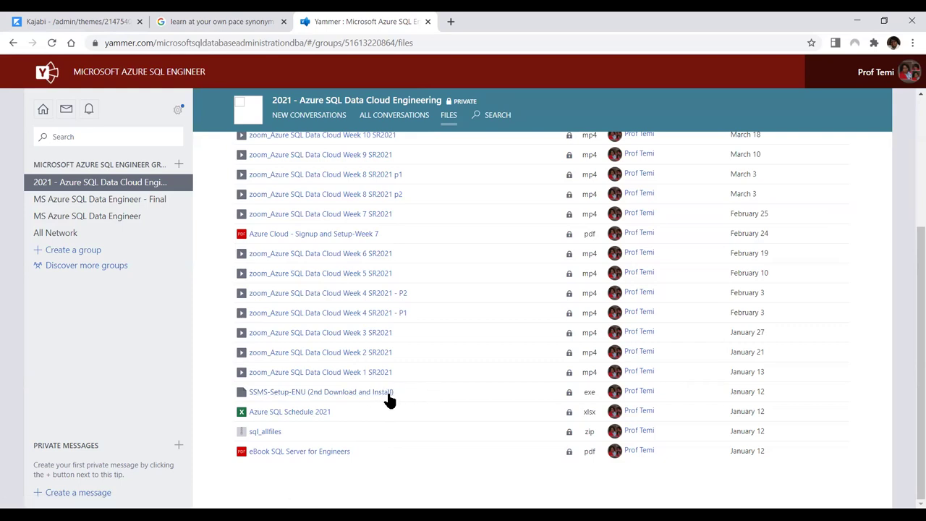
pyautogui.scroll(3, 430, 393)
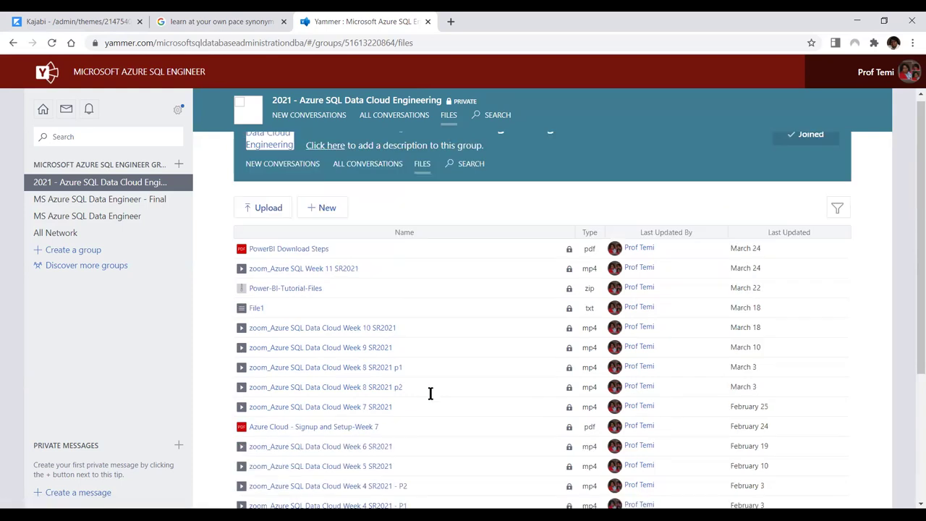
pyautogui.scroll(1, 430, 393)
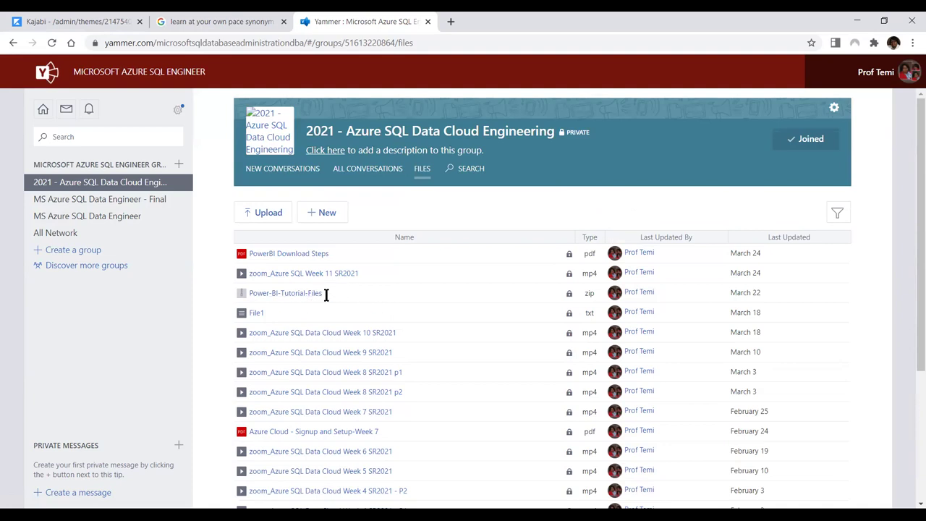
pyautogui.scroll(-3, 391, 372)
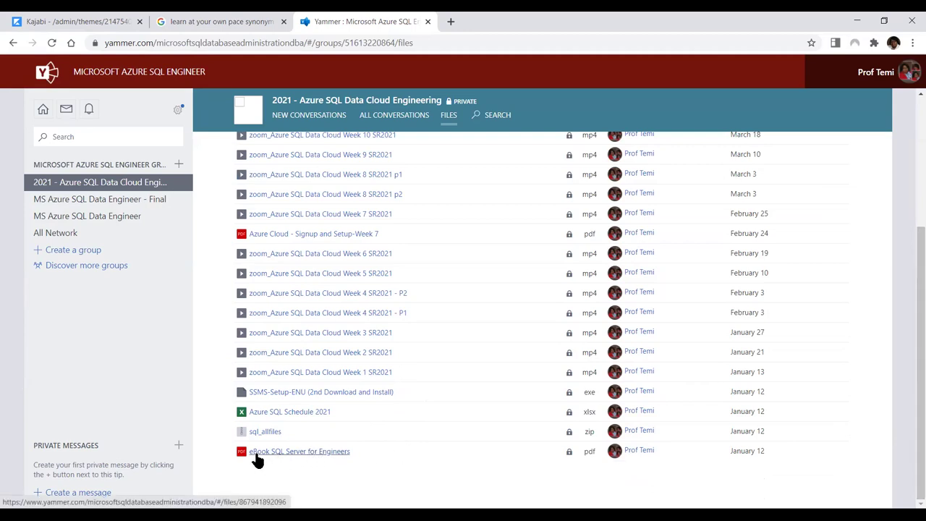
# Open the page of the eBook SQL Server for Engineers file and examine its file actions
pyautogui.click(310, 454)
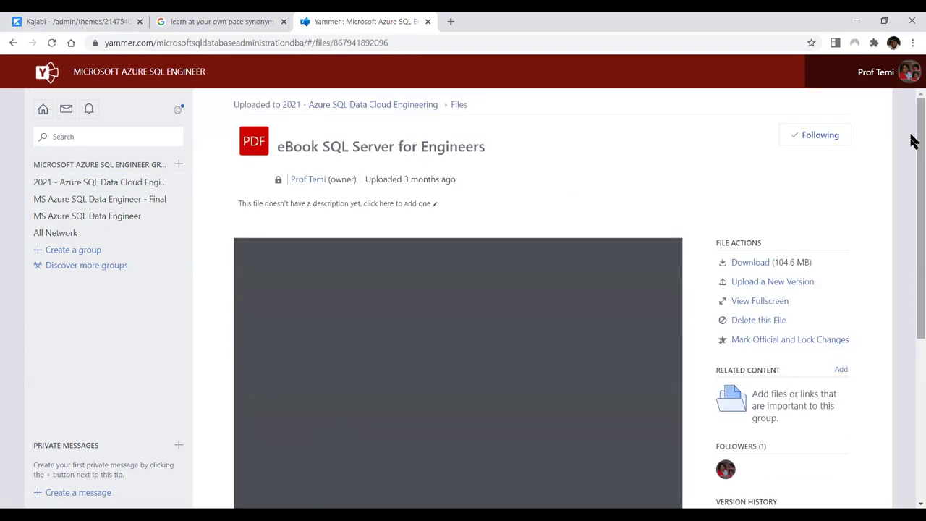
pyautogui.moveTo(911, 141); pyautogui.dragTo(913, 203)
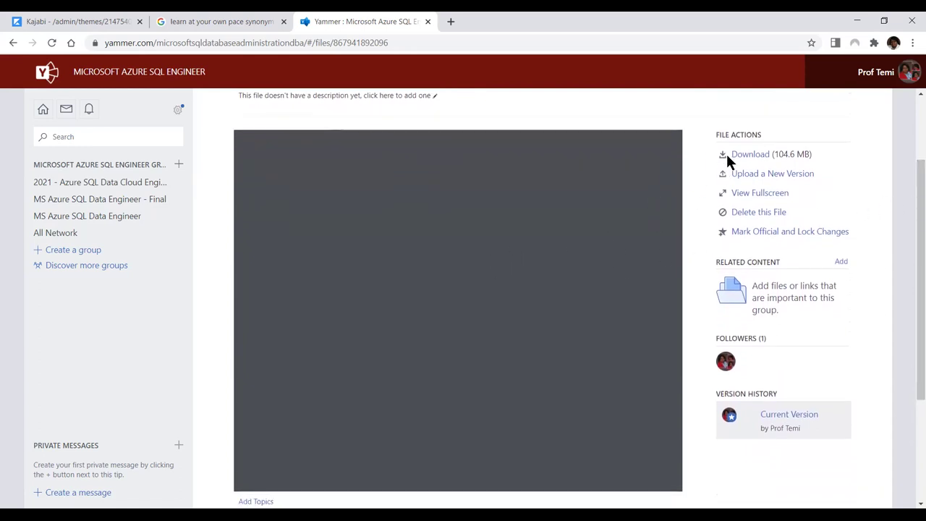
pyautogui.moveTo(913, 197)
pyautogui.mouseDown()
pyautogui.moveTo(913, 323)
pyautogui.moveTo(905, 207)
pyautogui.mouseUp()
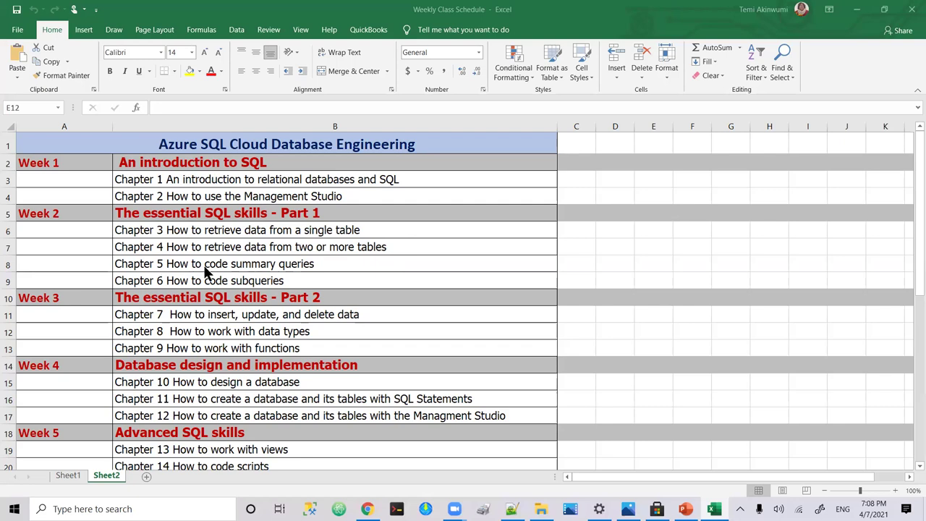
# Review the week-by-week chapters on Sheet2 of the Weekly Class Schedule workbook in Excel, checking Sheet1 too, and put the workbook away
pyautogui.scroll(-3, 351, 329)
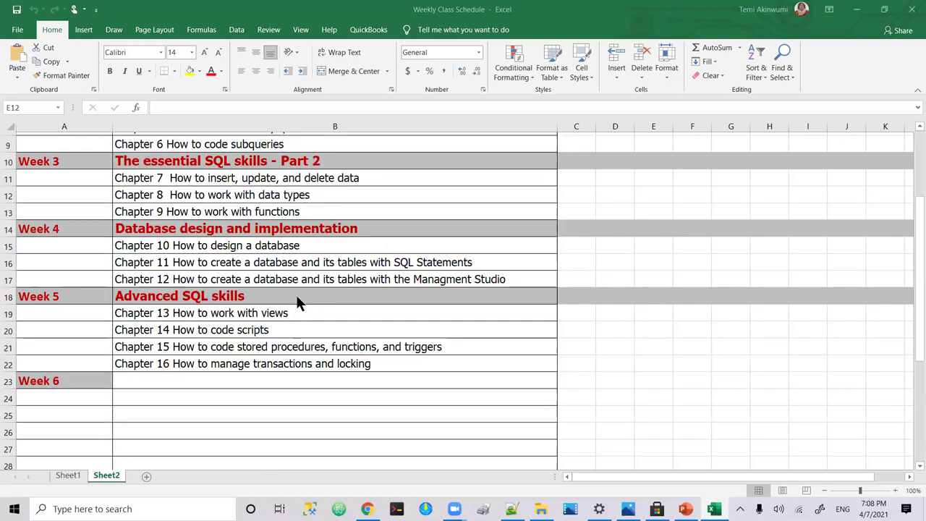
pyautogui.scroll(3, 299, 304)
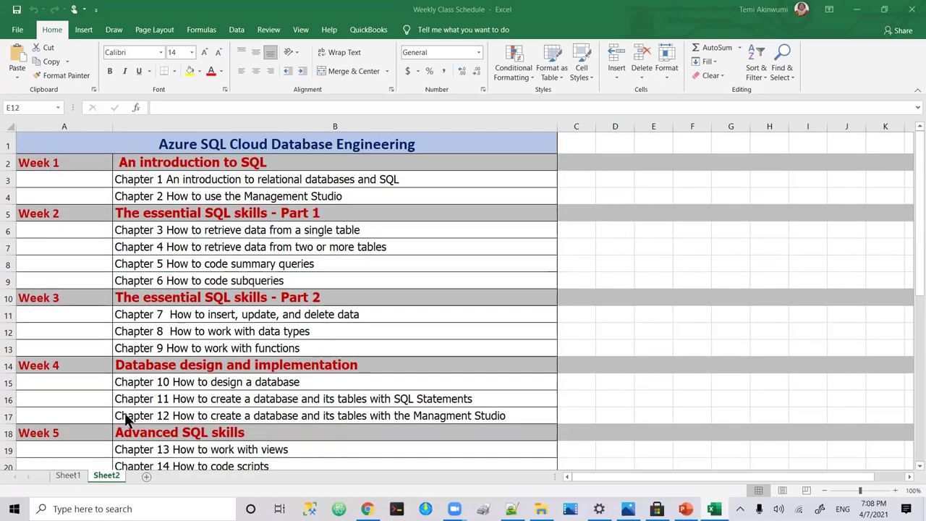
pyautogui.click(66, 476)
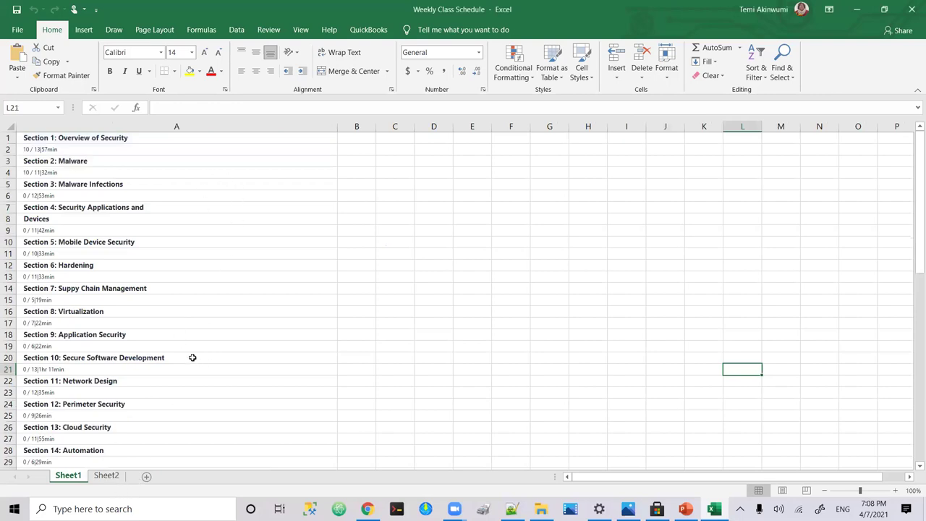
pyautogui.hotkey('ctrl', 'pagedown')
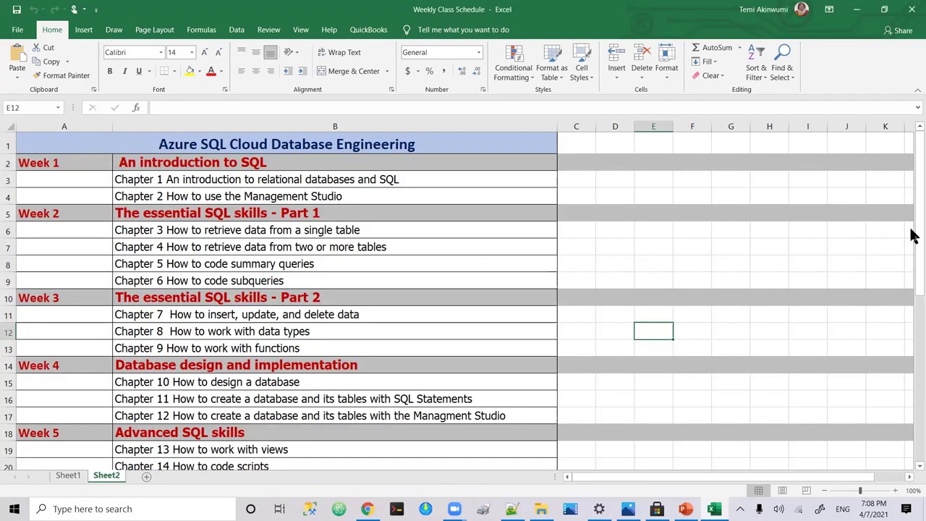
pyautogui.click(857, 14)
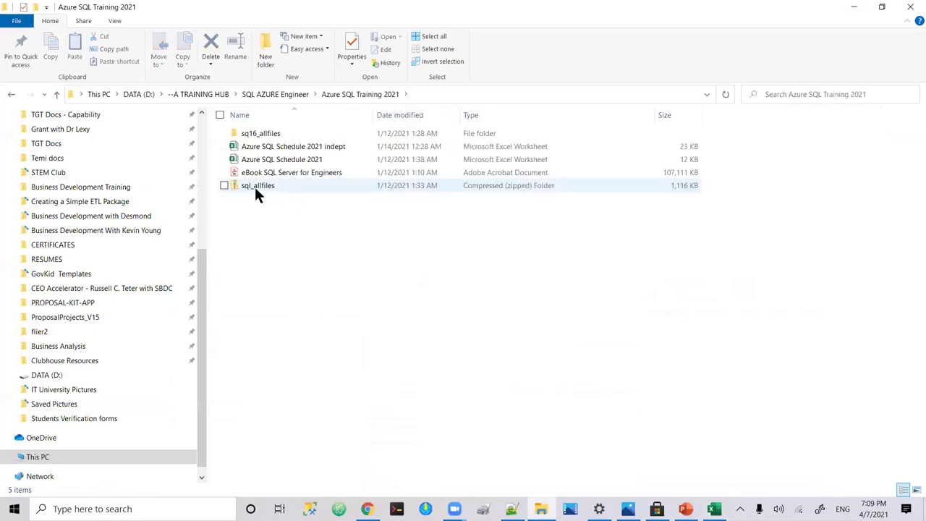
# In File Explorer, inspect the SQL Server 2016 folder inside sq16_allfiles, go back up one level and put the window away
pyautogui.doubleClick(247, 136)
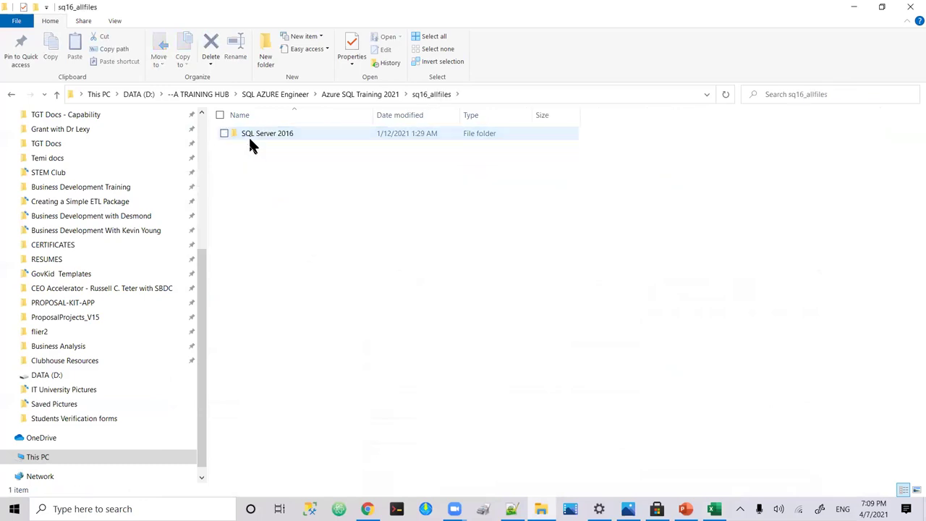
pyautogui.doubleClick(249, 134)
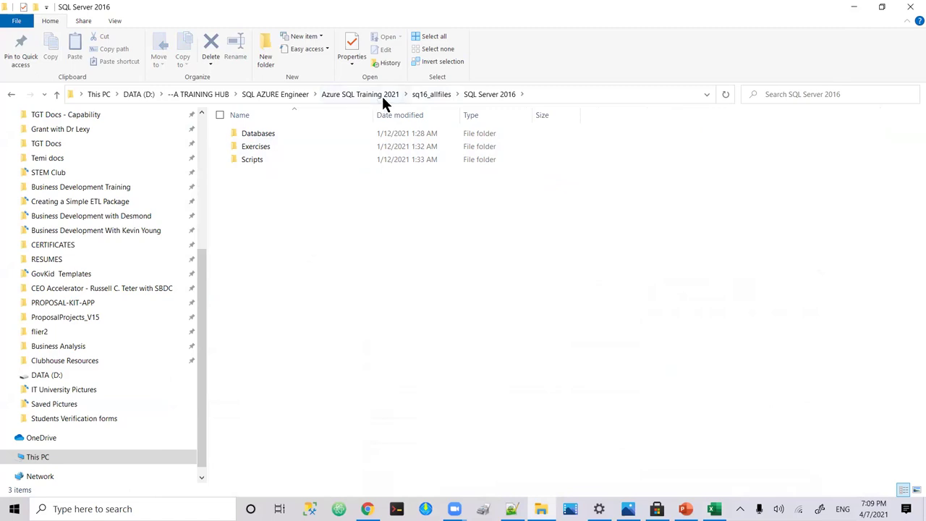
pyautogui.click(432, 94)
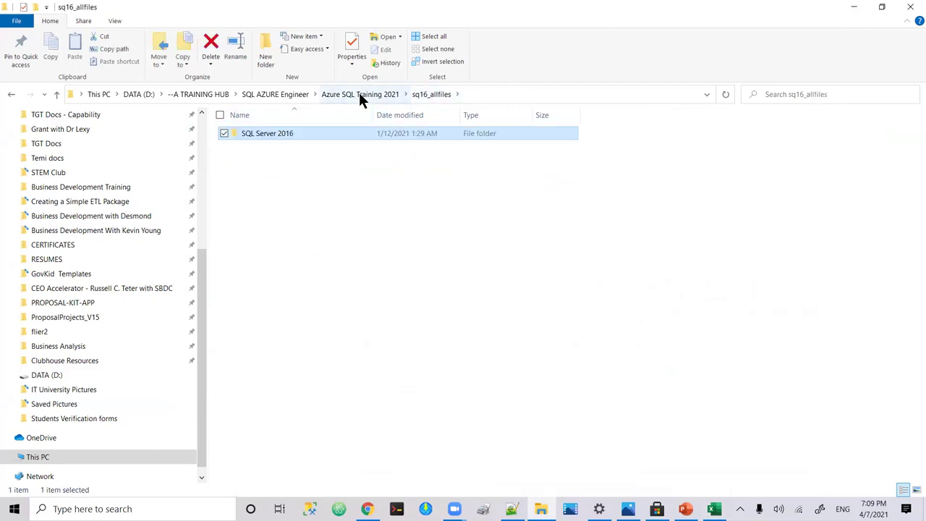
pyautogui.click(855, 9)
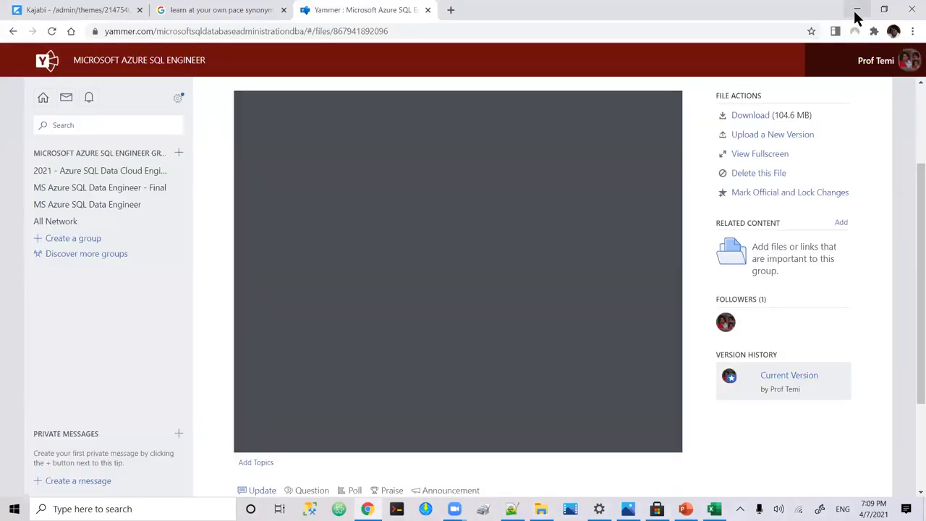
# Return to the group's files list in Yammer and download the sql_allfiles zip archive
pyautogui.scroll(1, 912, 211)
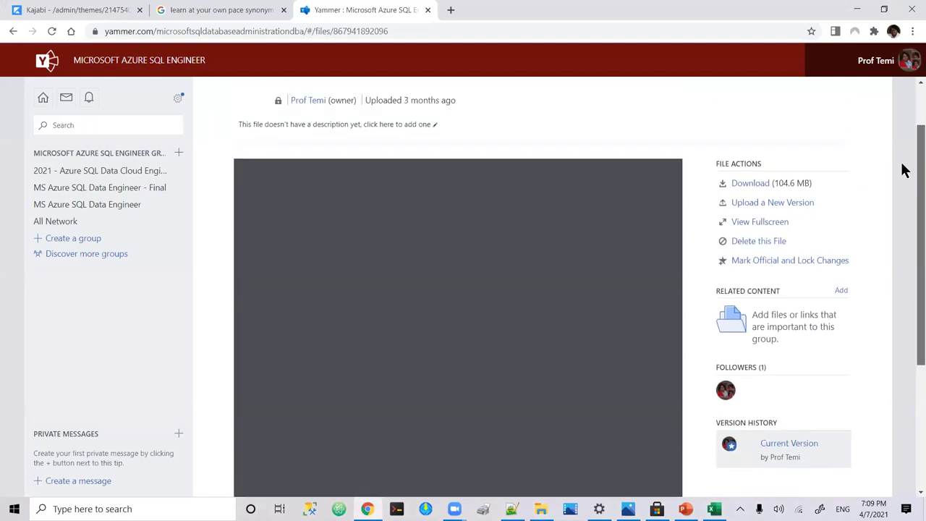
pyautogui.scroll(1, 524, 86)
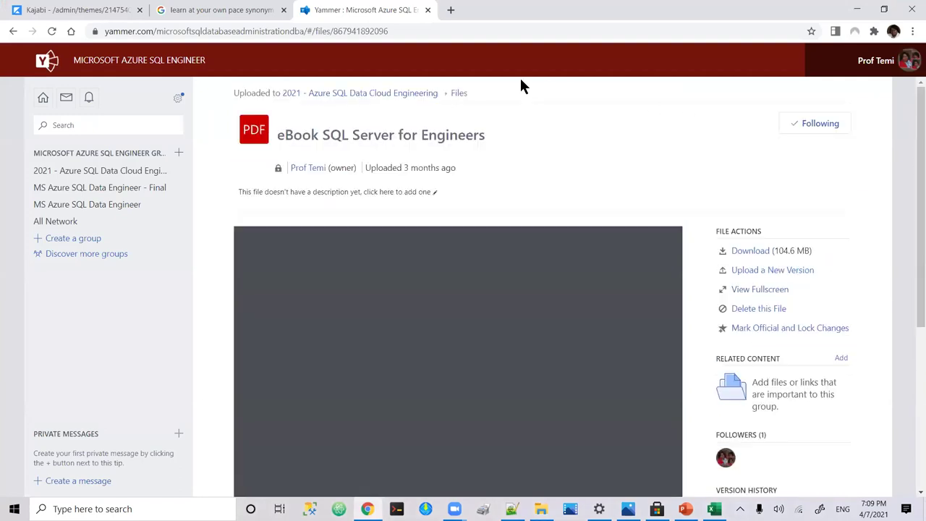
pyautogui.click(460, 95)
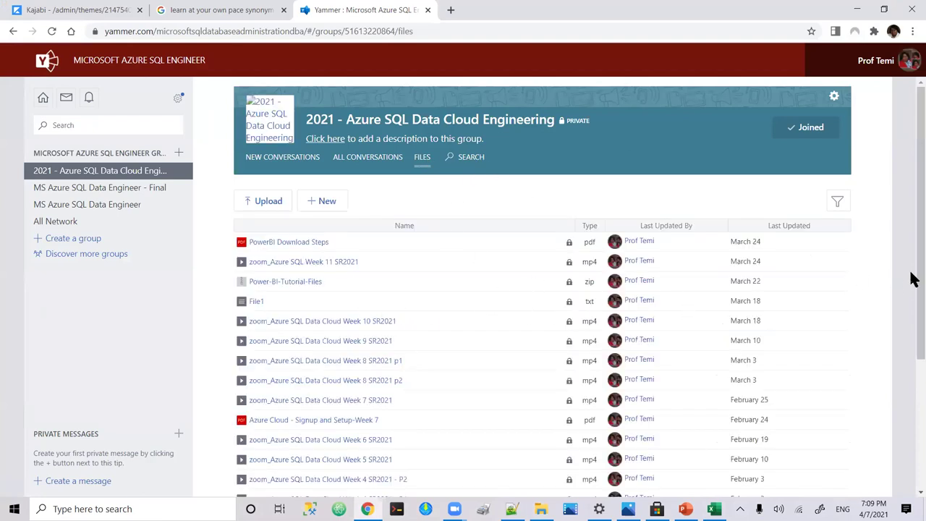
pyautogui.scroll(-5, 911, 380)
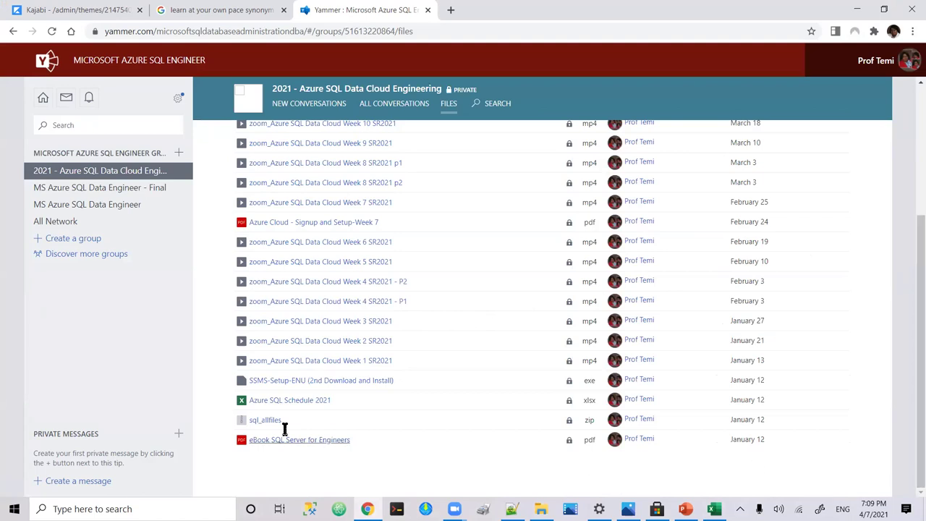
pyautogui.rightClick(263, 424)
pyautogui.press('Escape')
pyautogui.click(263, 424)
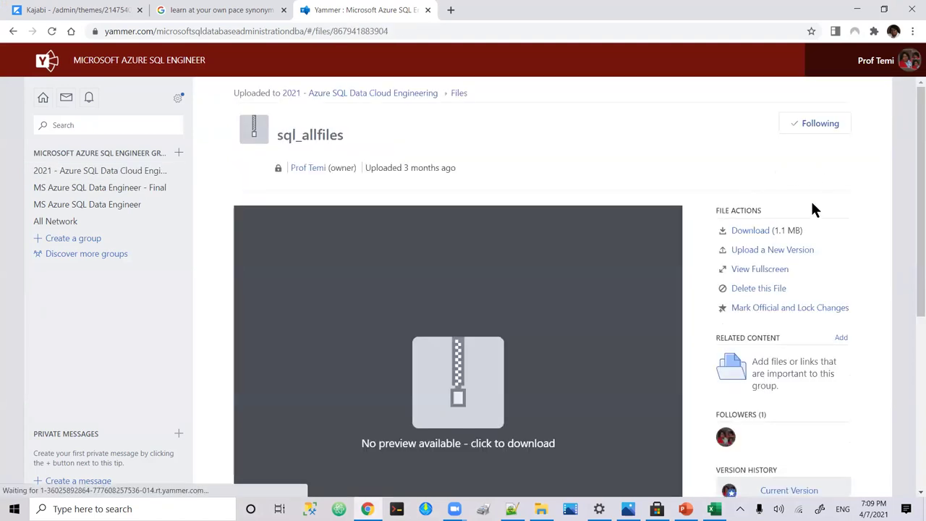
pyautogui.click(752, 231)
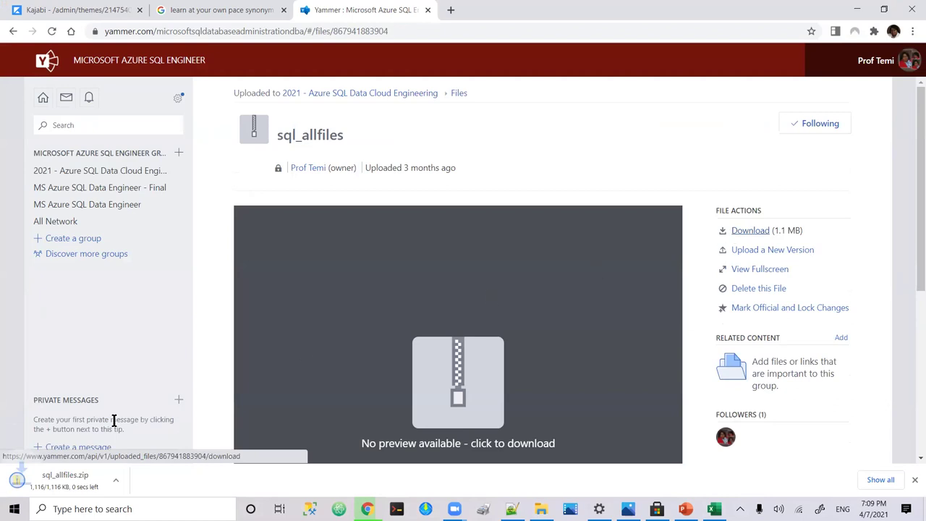
# Locate the downloaded sql_allfiles archive in the Downloads folder and extract it to the default sql_allfiles destination
pyautogui.click(48, 481)
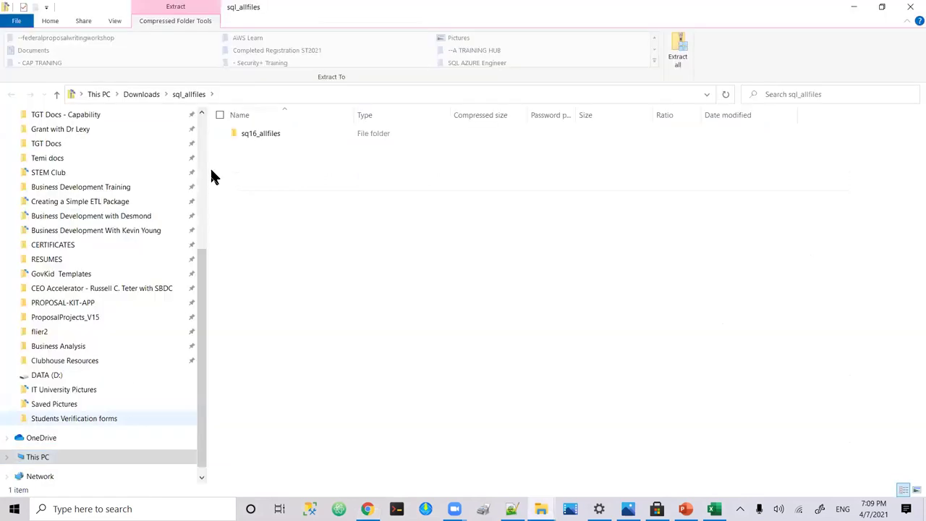
pyautogui.click(142, 94)
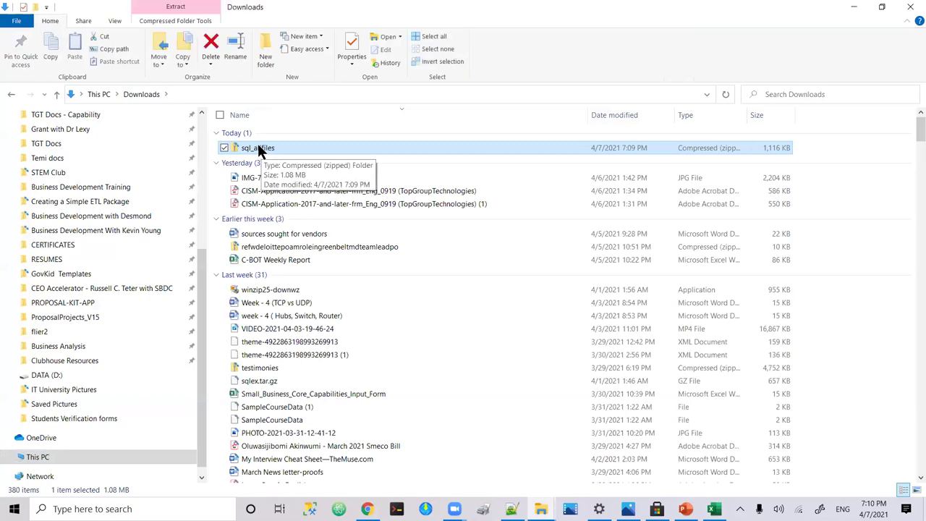
pyautogui.rightClick(258, 149)
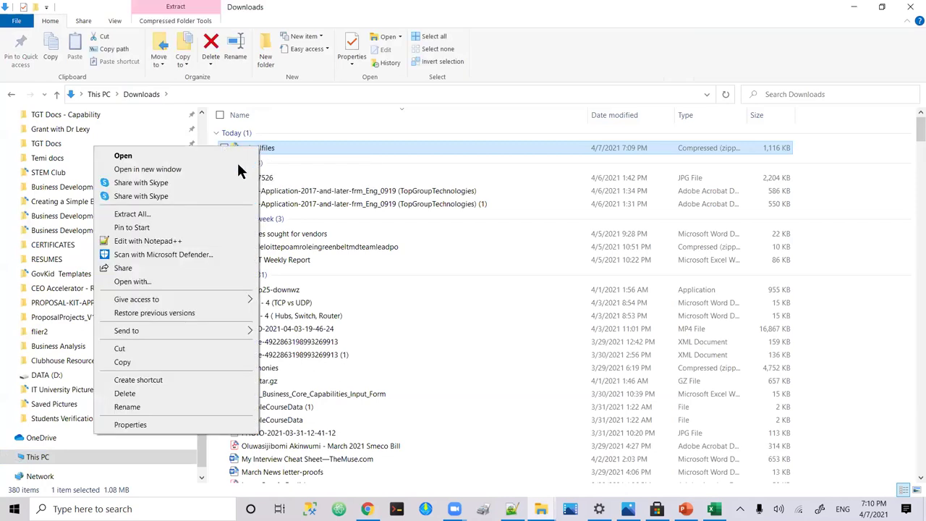
pyautogui.click(218, 215)
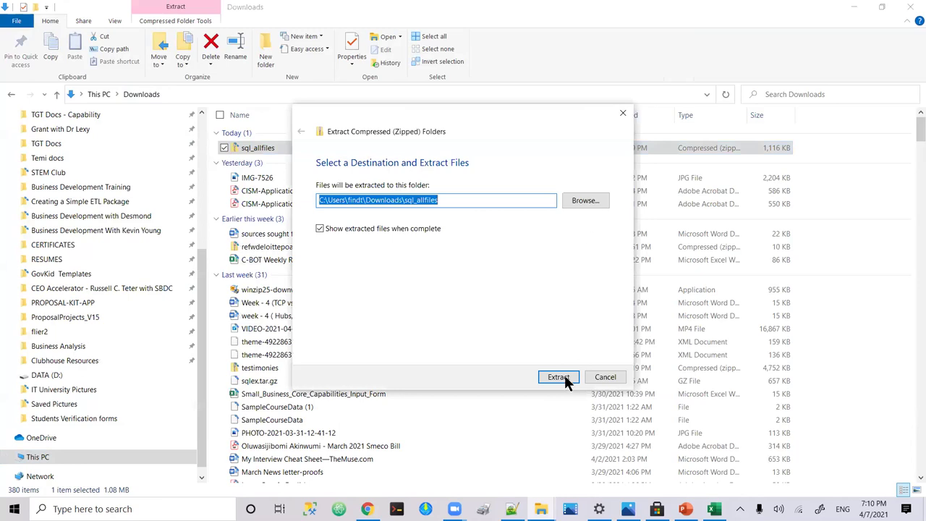
pyautogui.click(558, 377)
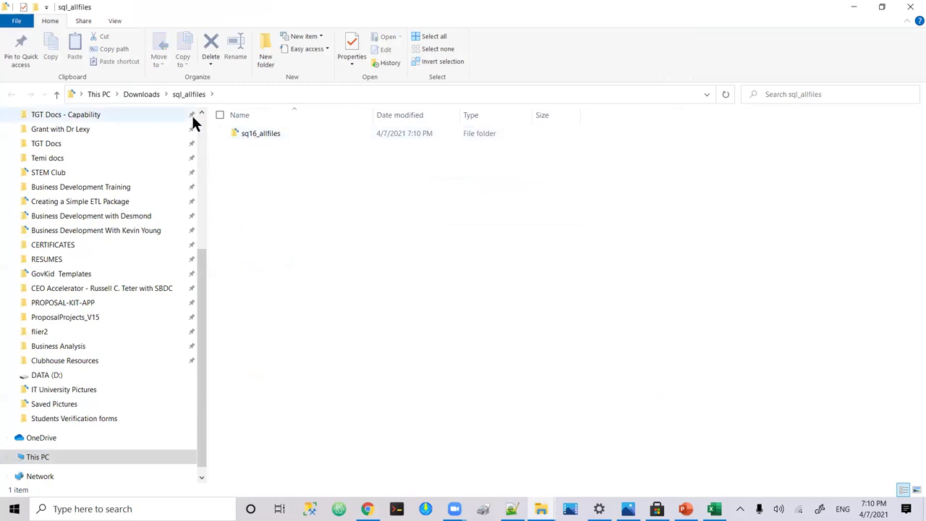
# Widen the Type column in Downloads and open the extracted sql_allfiles folder down to sq16_allfiles, SQL Server 2016, Databases
pyautogui.click(149, 94)
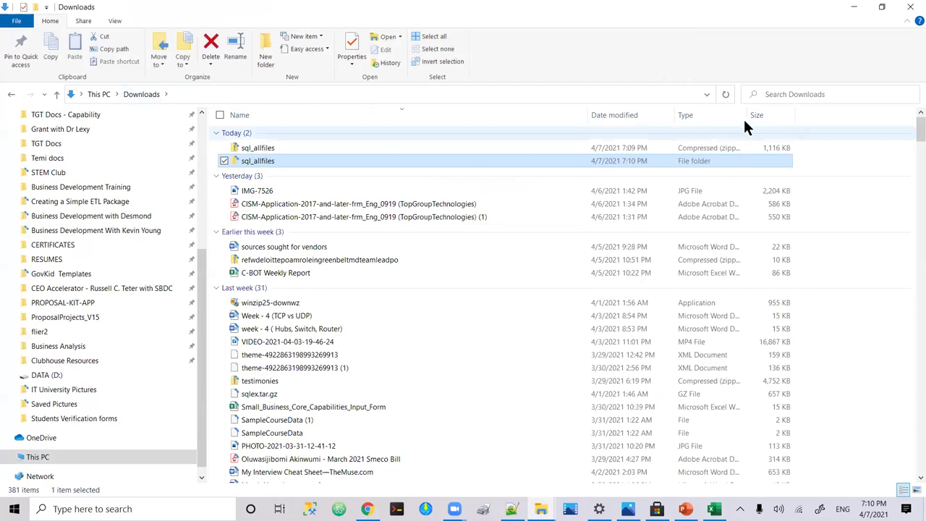
pyautogui.moveTo(749, 116); pyautogui.dragTo(793, 115)
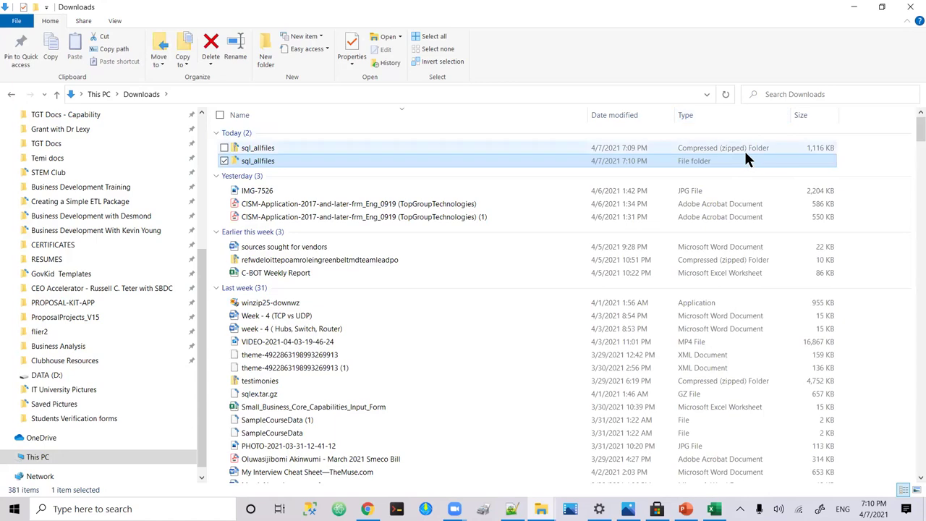
pyautogui.doubleClick(249, 155)
pyautogui.doubleClick(250, 132)
pyautogui.click(251, 133)
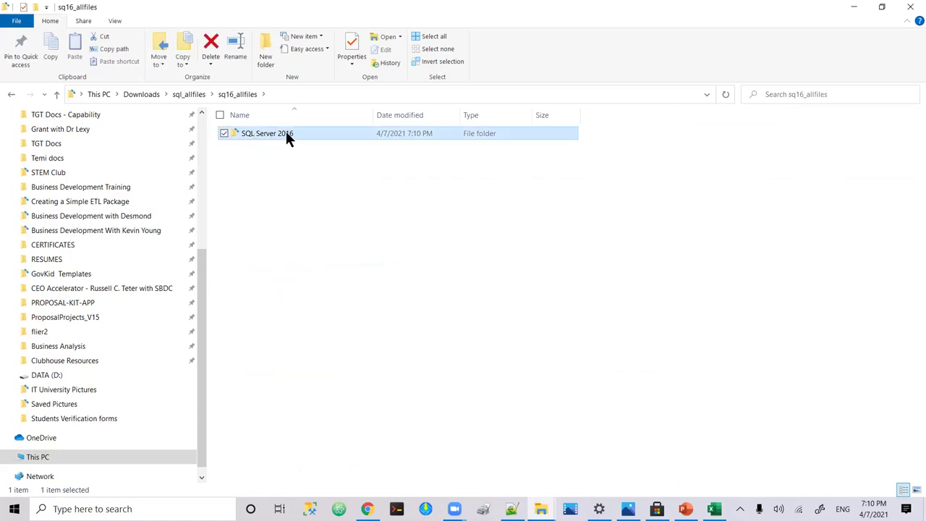
pyautogui.doubleClick(238, 136)
pyautogui.doubleClick(254, 136)
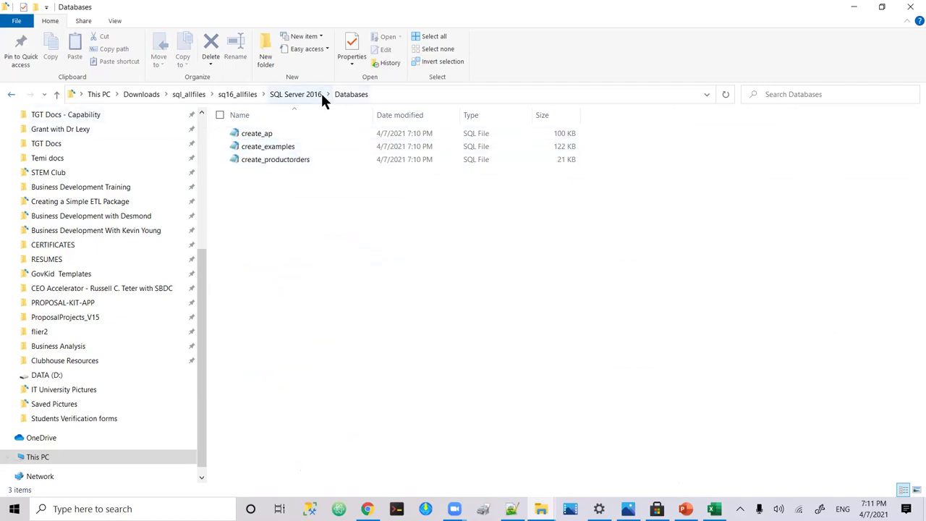
# Open the create_ap script from the Databases folder in Notepad to view its SQL, and close it again
pyautogui.doubleClick(260, 133)
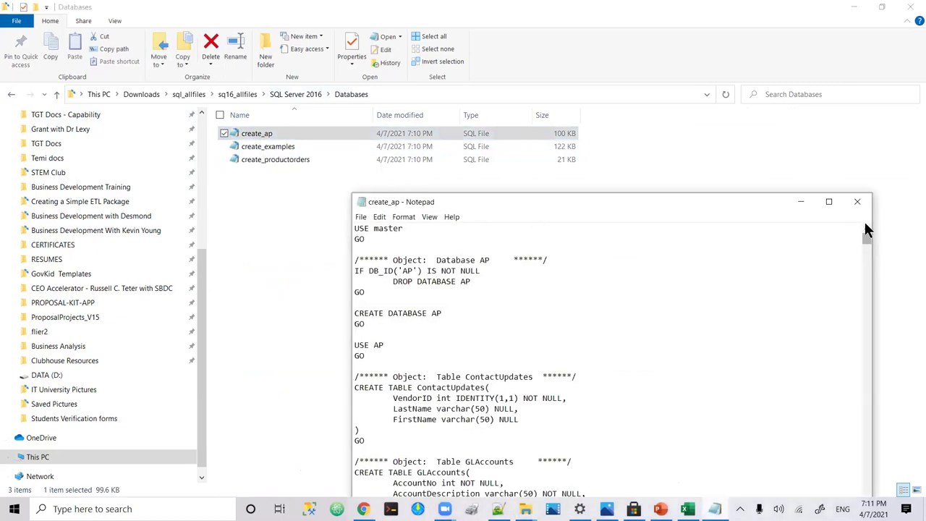
pyautogui.click(863, 201)
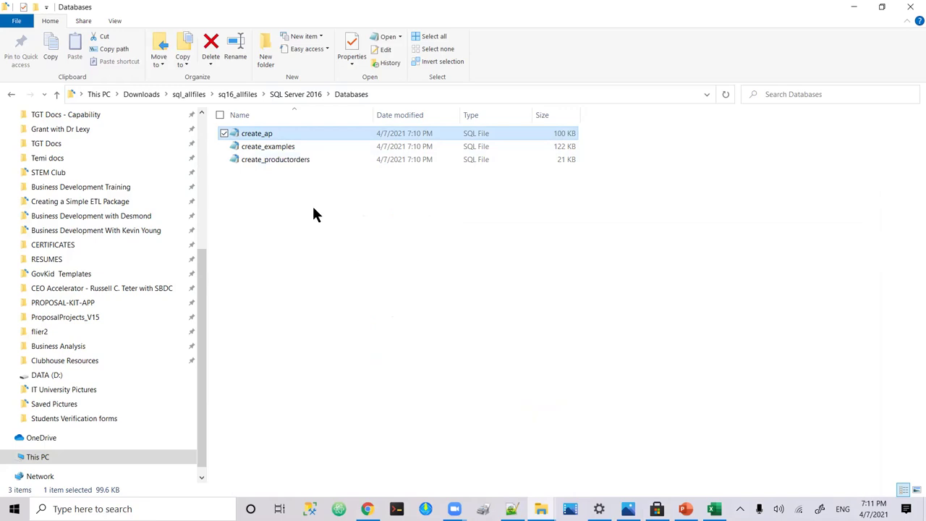
pyautogui.doubleClick(257, 134)
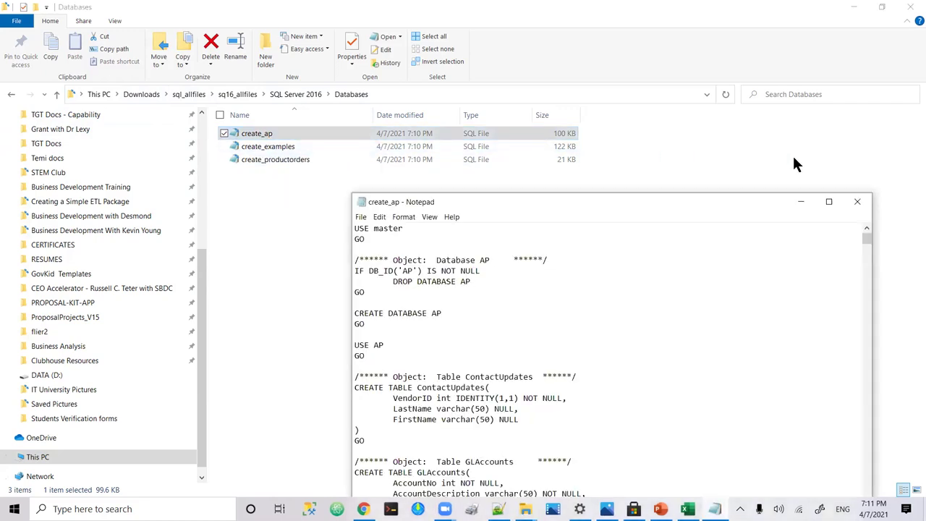
pyautogui.click(854, 202)
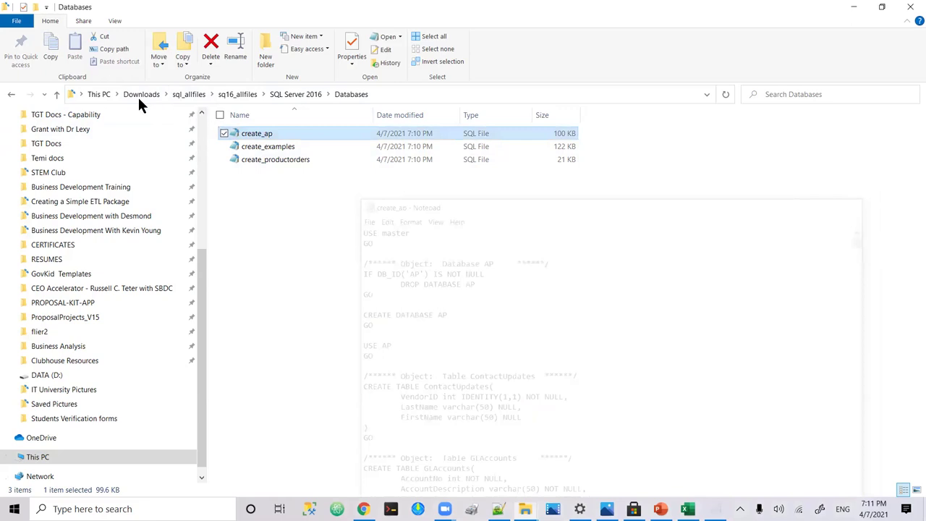
# Return to Downloads and browse through sql_allfiles, sq16_allfiles, SQL Server 2016 and Exercises to view the Chapter 02 exercise files
pyautogui.click(240, 95)
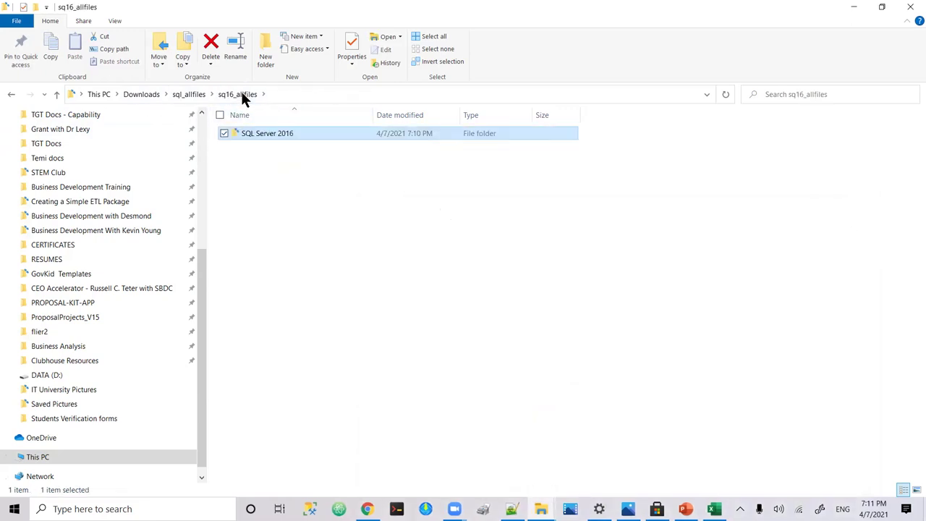
pyautogui.click(135, 92)
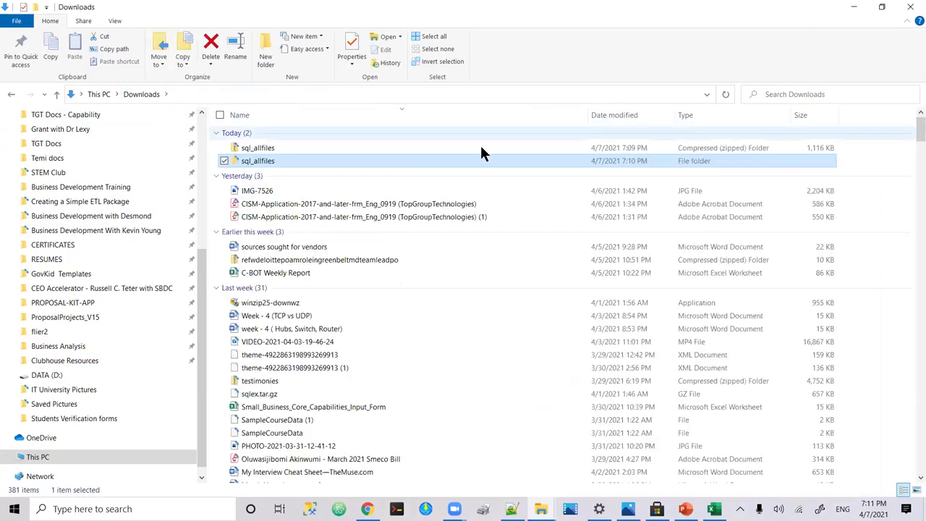
pyautogui.doubleClick(267, 162)
pyautogui.doubleClick(267, 133)
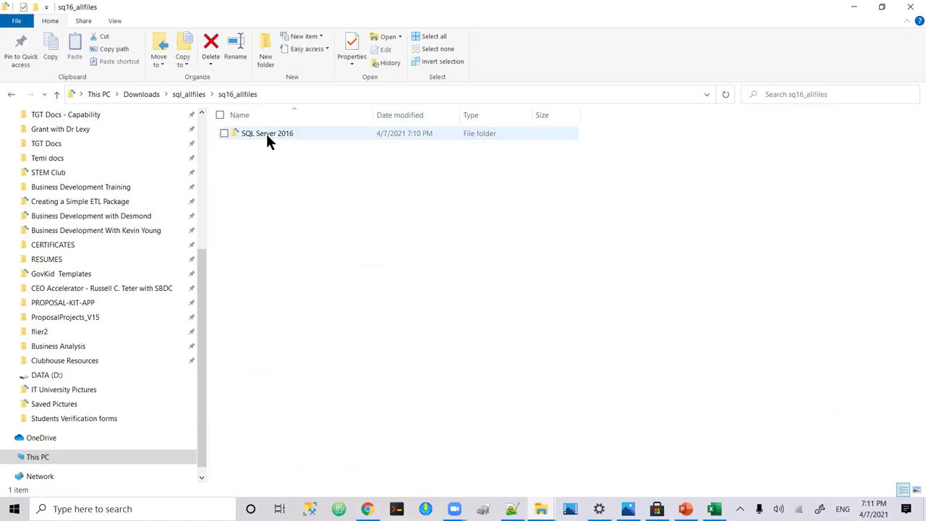
pyautogui.doubleClick(269, 136)
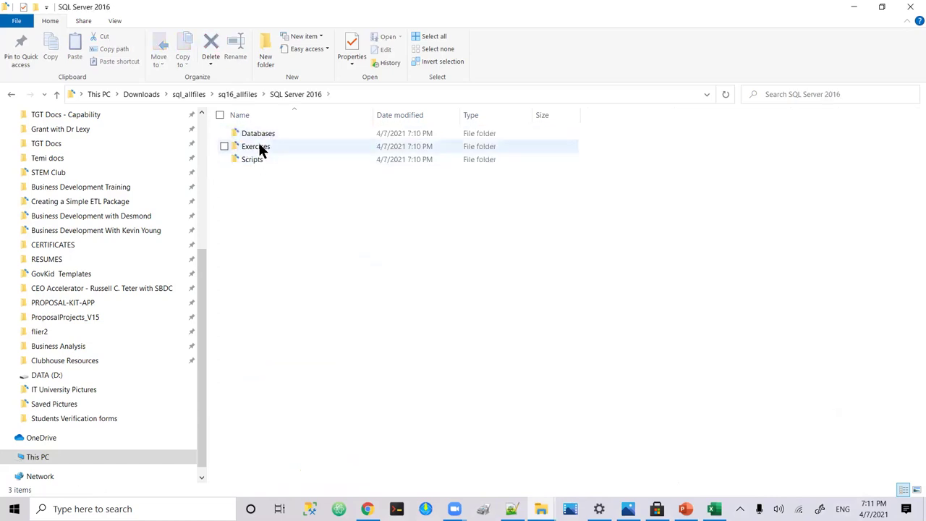
pyautogui.doubleClick(259, 148)
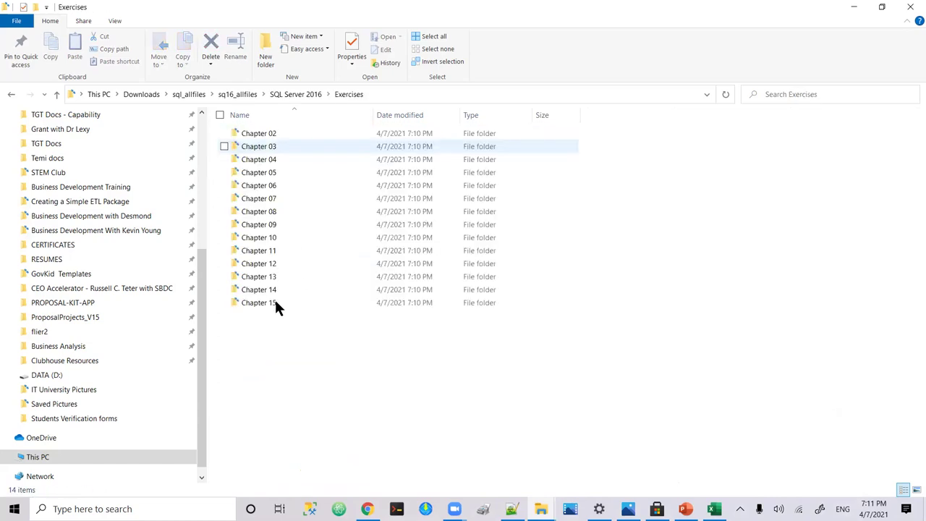
pyautogui.doubleClick(258, 136)
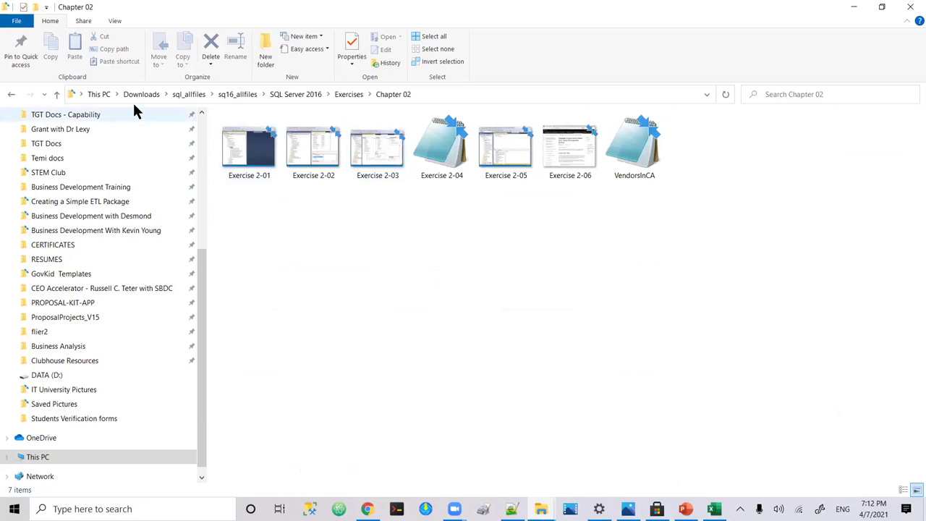
# Go back to SQL Server 2016, view the Chapter 02 folder inside Scripts, and leave that folder
pyautogui.click(337, 95)
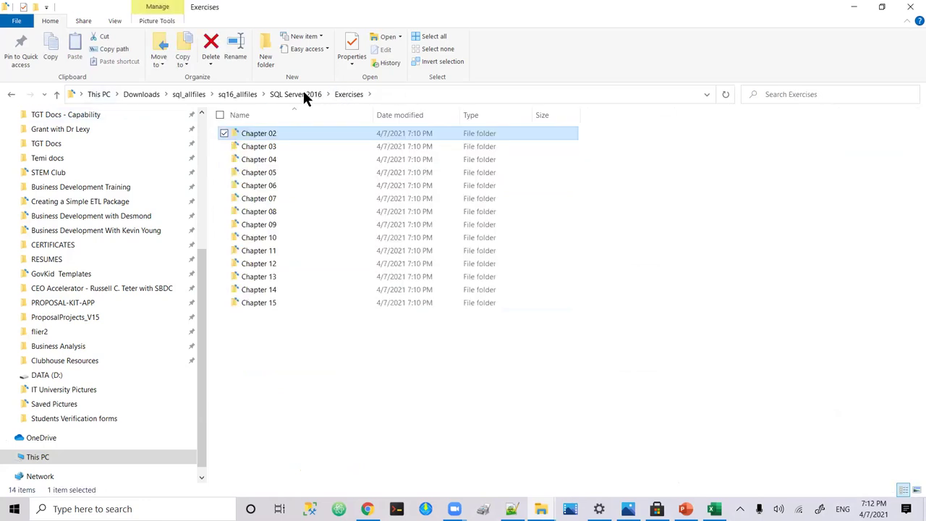
pyautogui.click(303, 93)
pyautogui.doubleClick(255, 160)
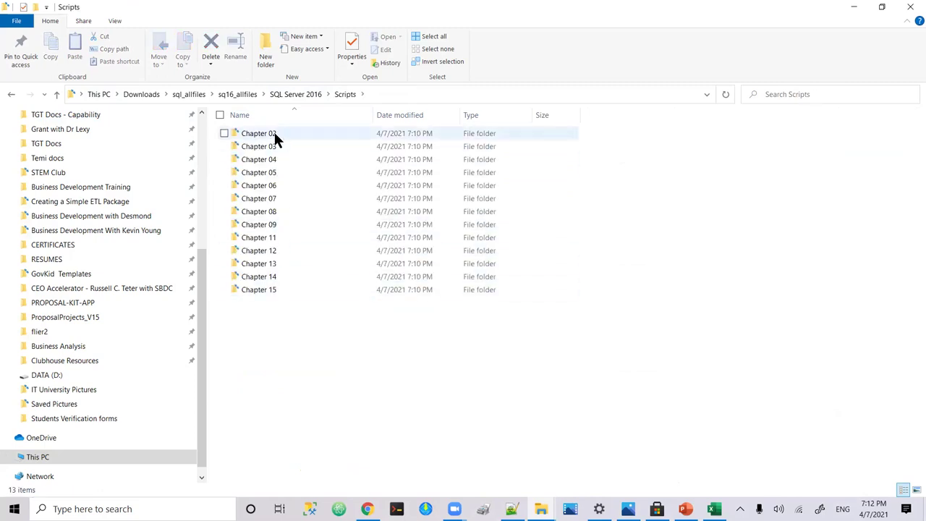
pyautogui.doubleClick(274, 134)
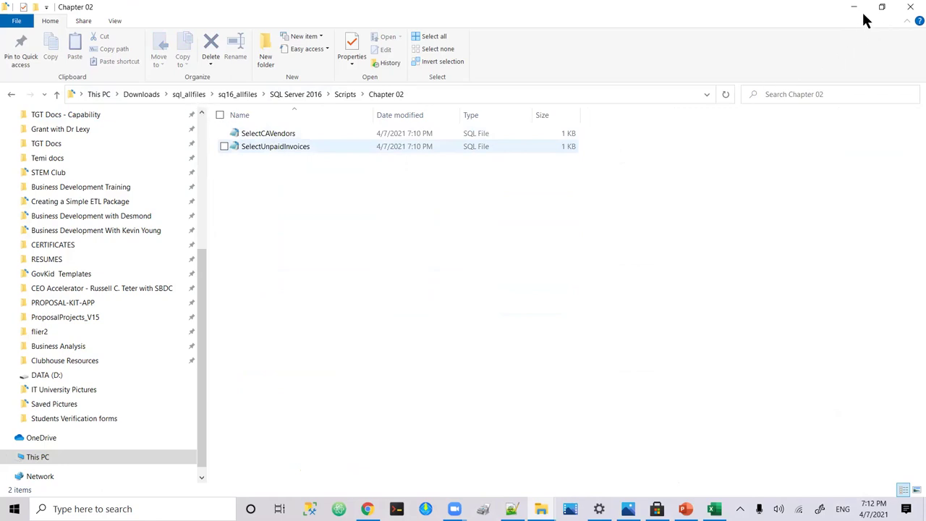
pyautogui.press('BackSpace')
pyautogui.press('BackSpace')
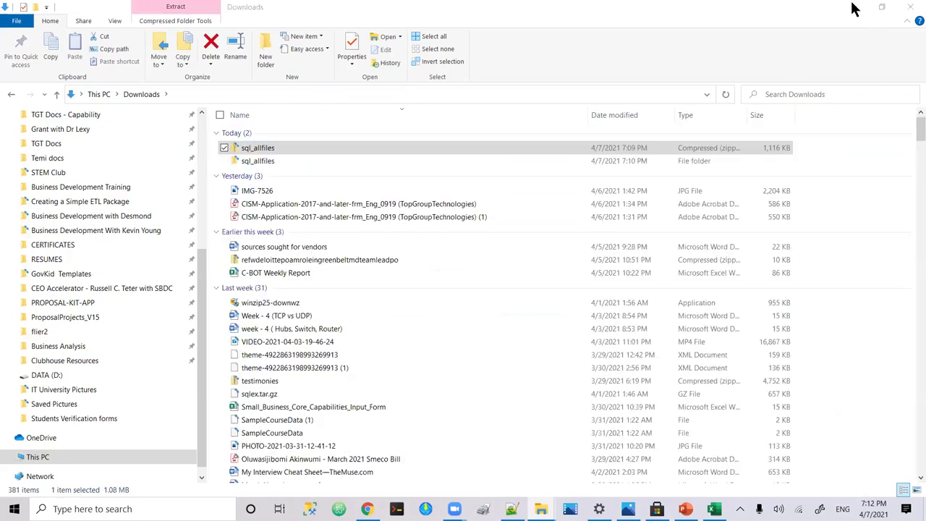
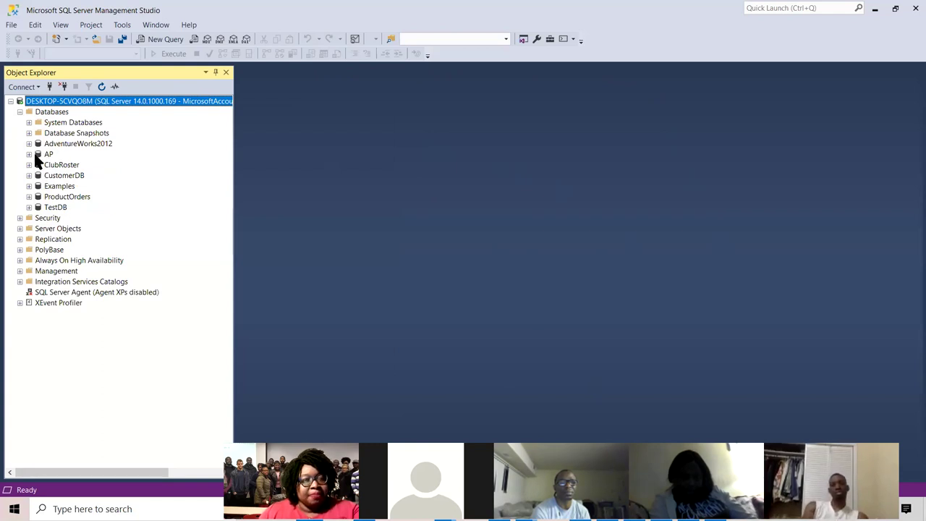
# In SQL Server Management Studio, expand and collapse the AP and ProductOrders databases to view their contents, and refresh Object Explorer
pyautogui.click(29, 154)
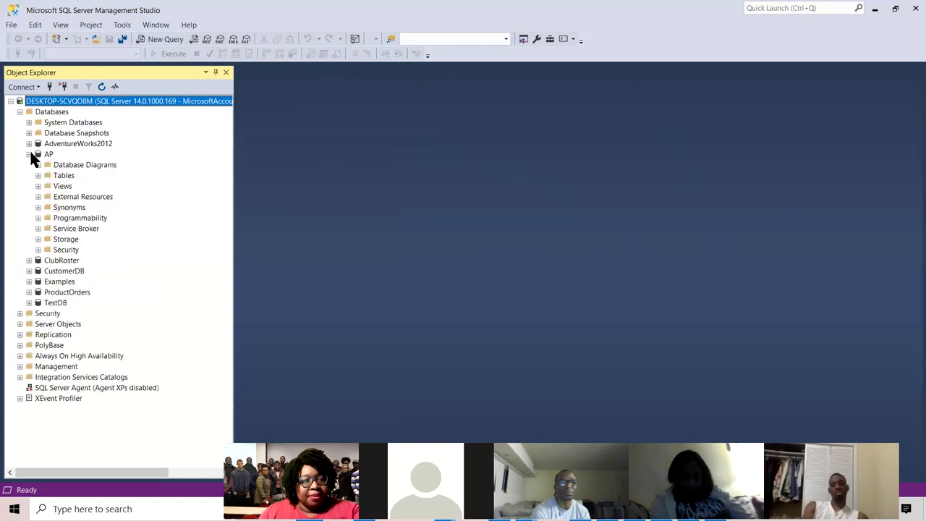
pyautogui.click(29, 154)
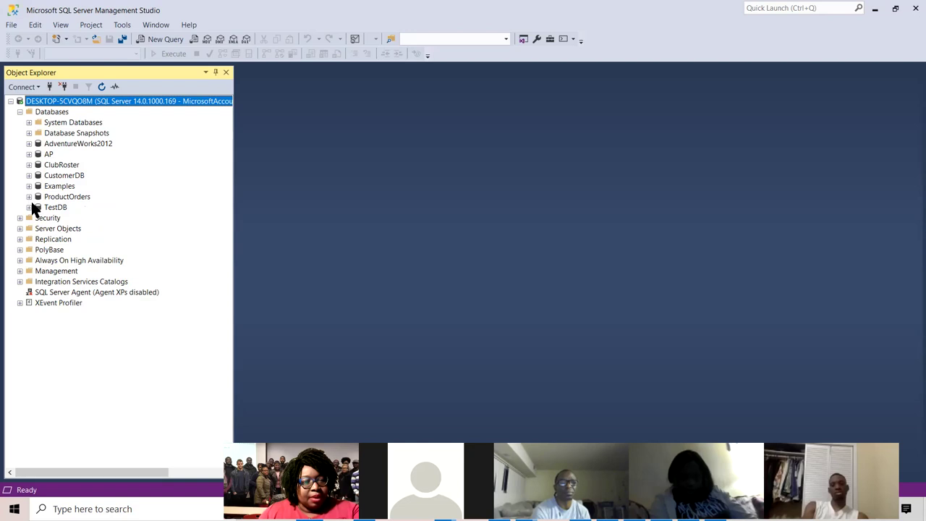
pyautogui.click(29, 197)
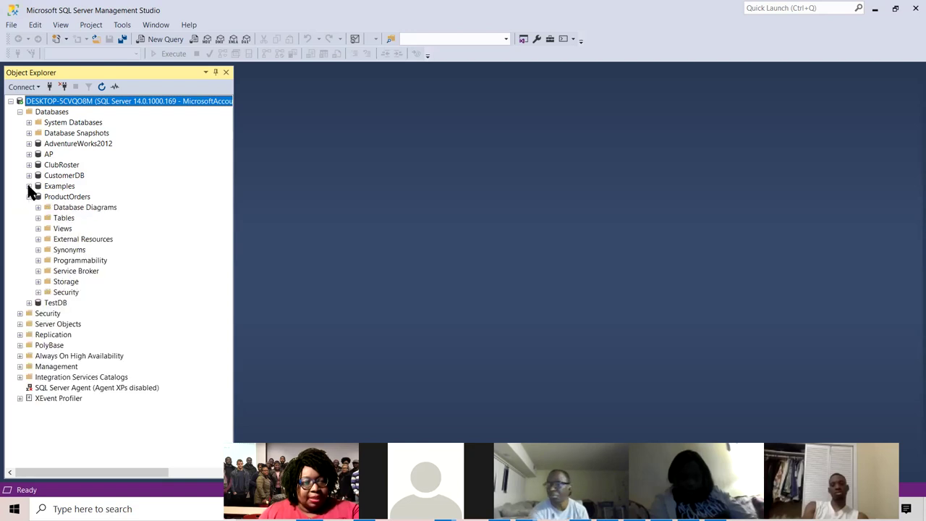
pyautogui.click(29, 196)
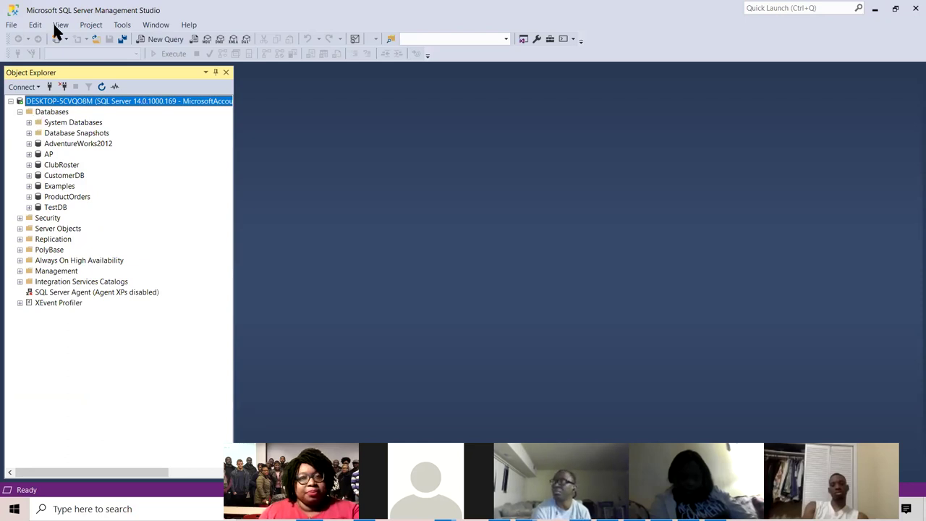
pyautogui.press('F5')
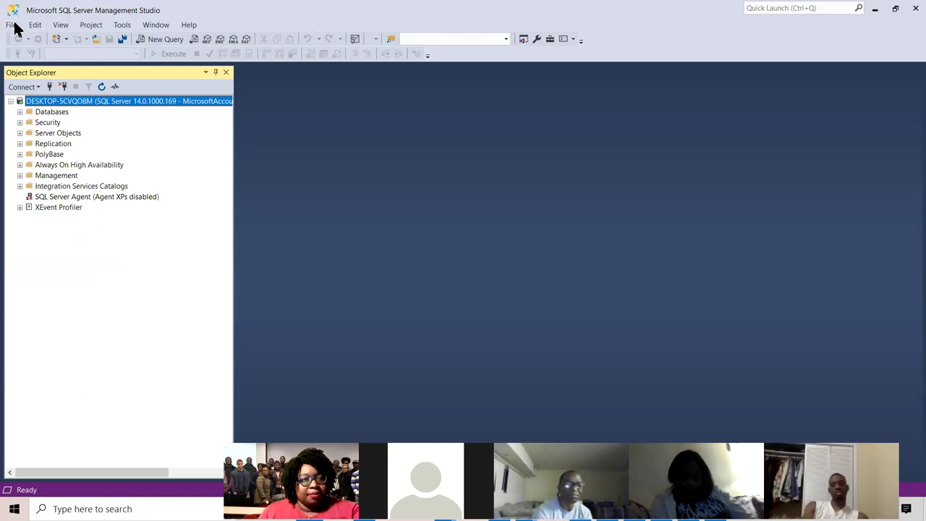
# View the Connect to Server dialog for a new Object Explorer connection and dismiss it without connecting
pyautogui.click(15, 25)
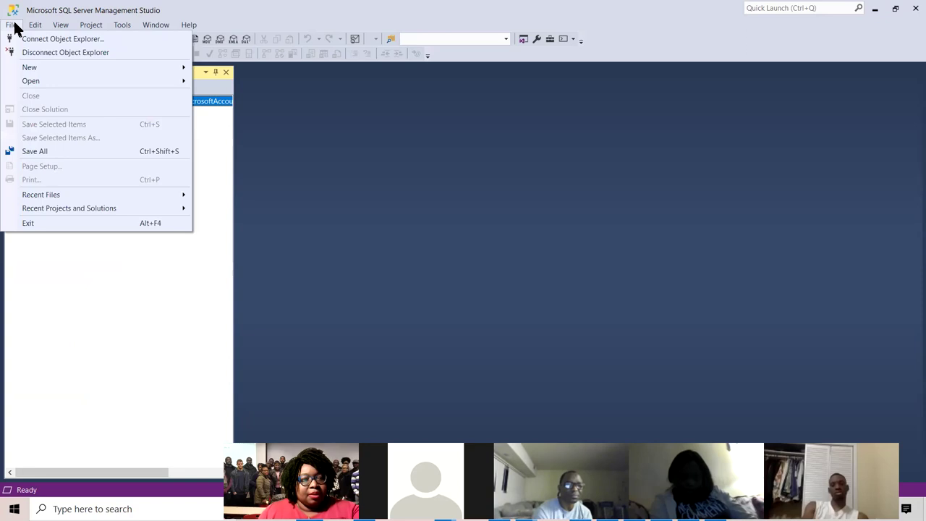
pyautogui.click(86, 39)
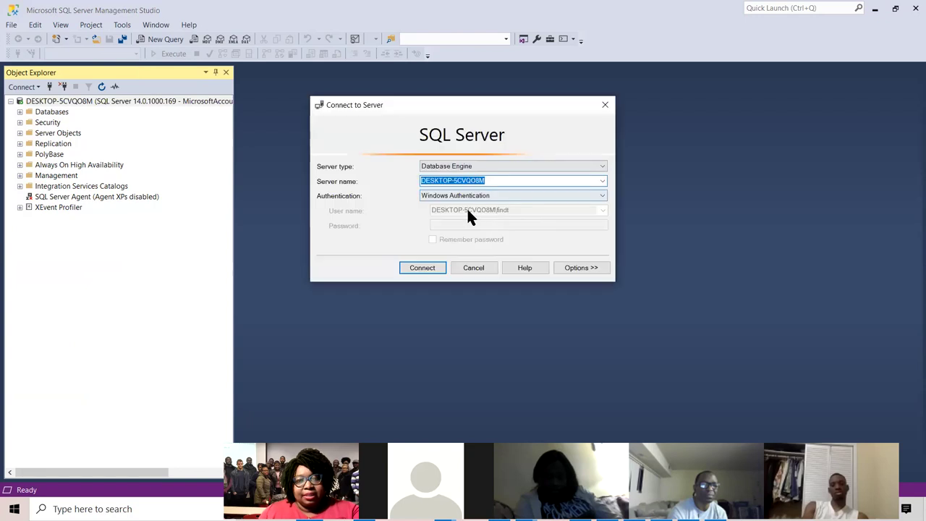
pyautogui.click(604, 105)
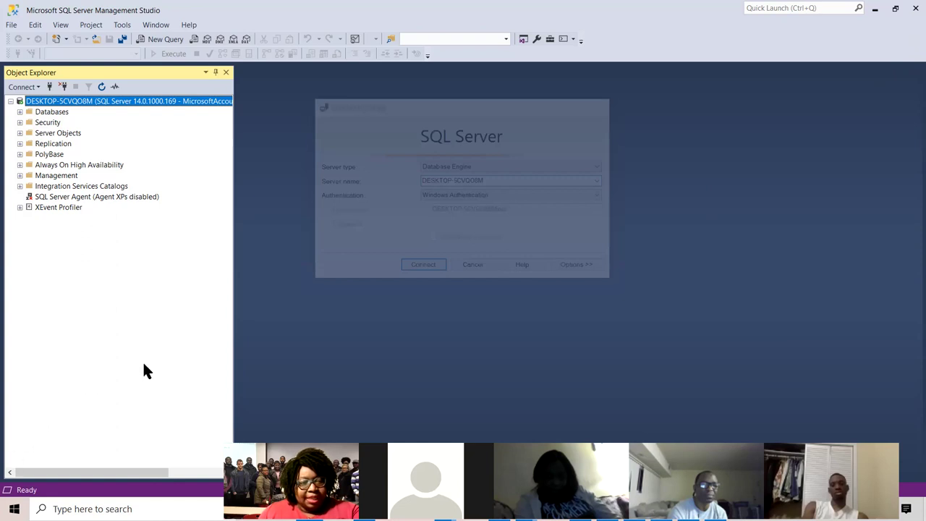
# Launch Microsoft SQL Server Management Studio from the Microsoft SQL Server Tools 18 program group
pyautogui.press('super')
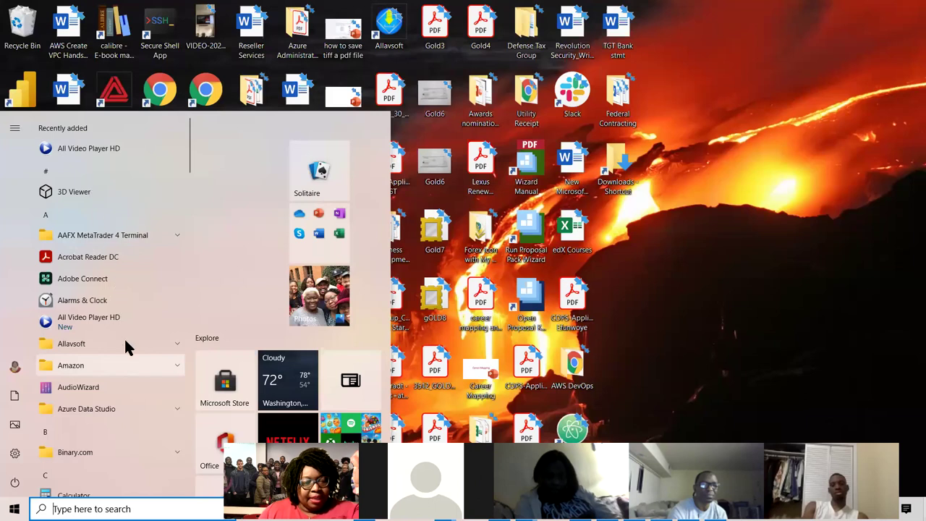
pyautogui.scroll(-5, 136, 402)
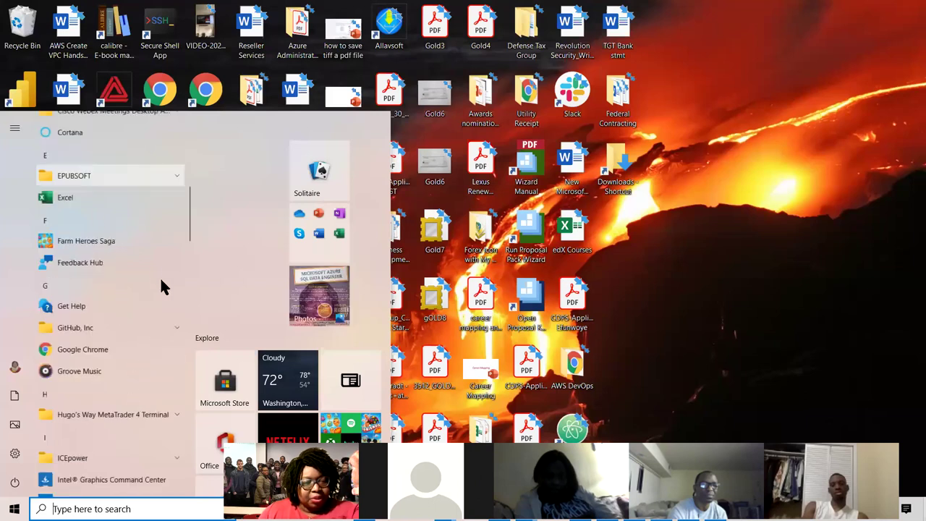
pyautogui.scroll(-5, 155, 280)
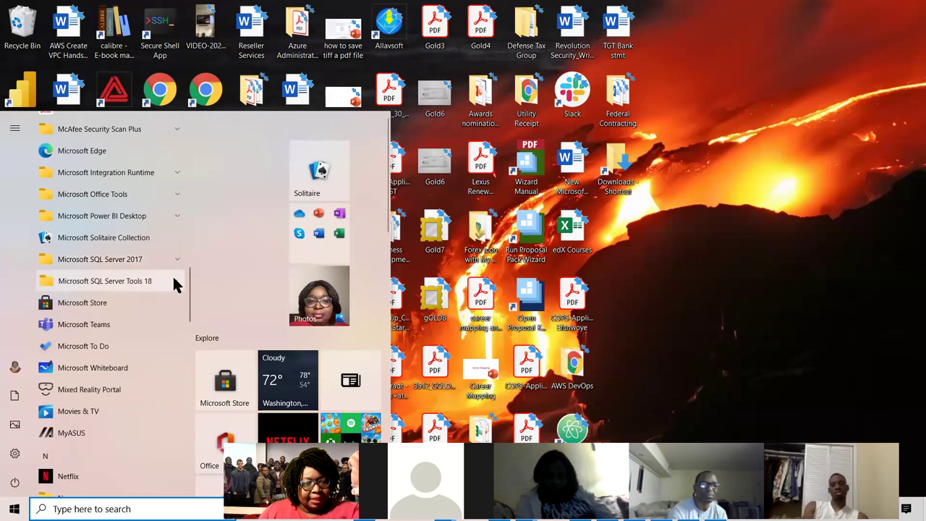
pyautogui.click(174, 282)
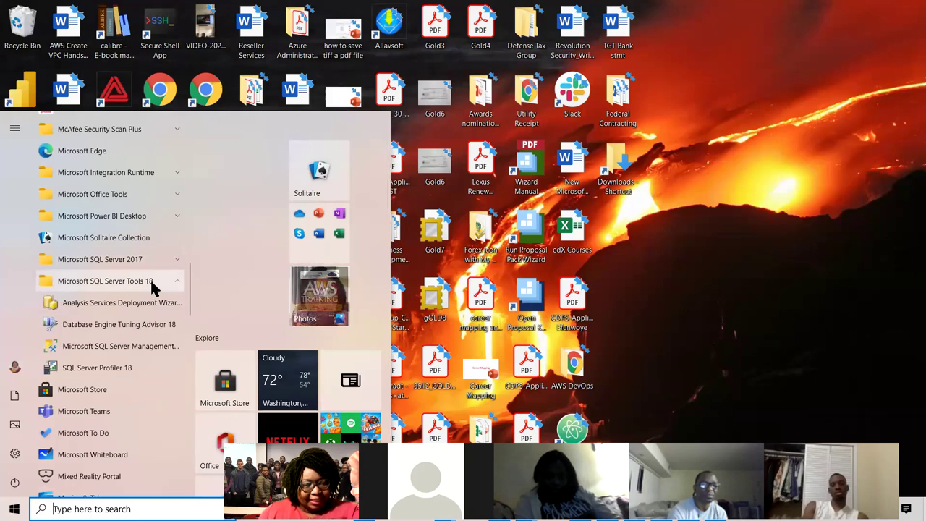
pyautogui.click(162, 345)
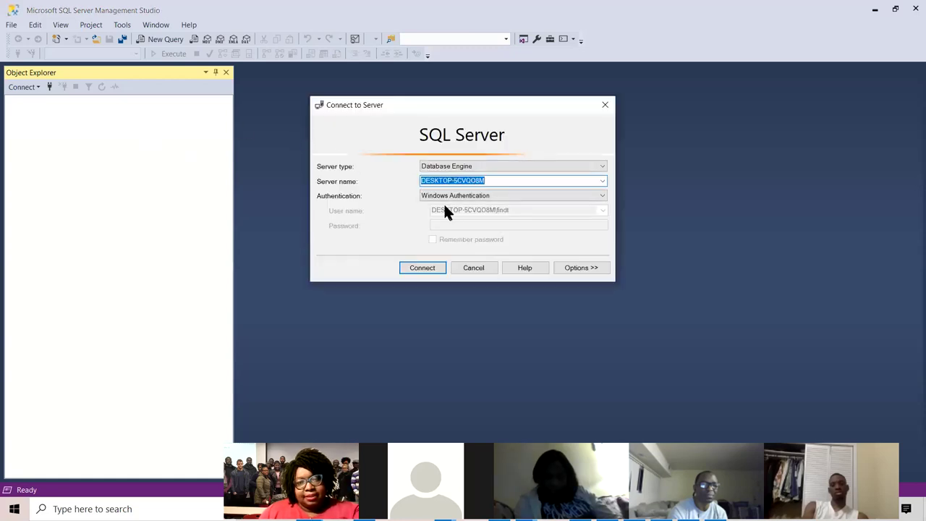
# Examine the available server types and server names in the Connect to Server dialog, keeping Database Engine and the local server
pyautogui.click(550, 168)
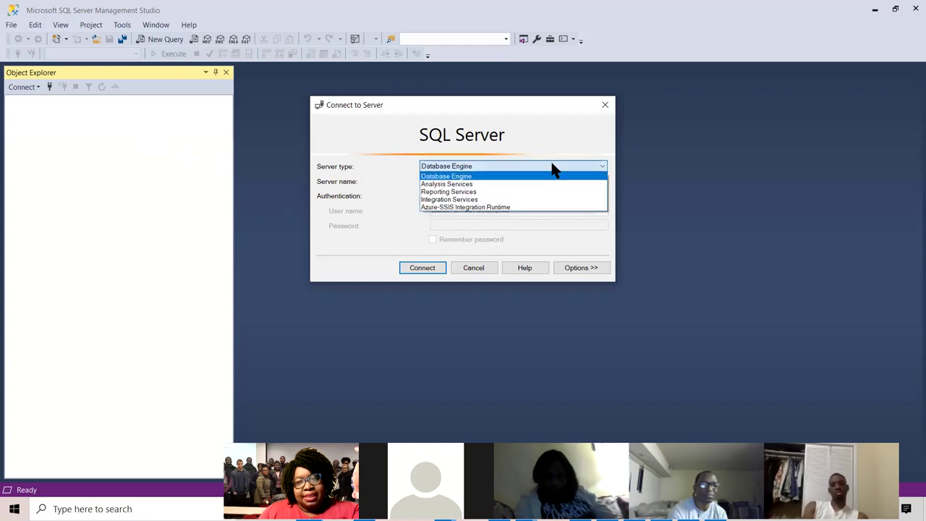
pyautogui.click(552, 168)
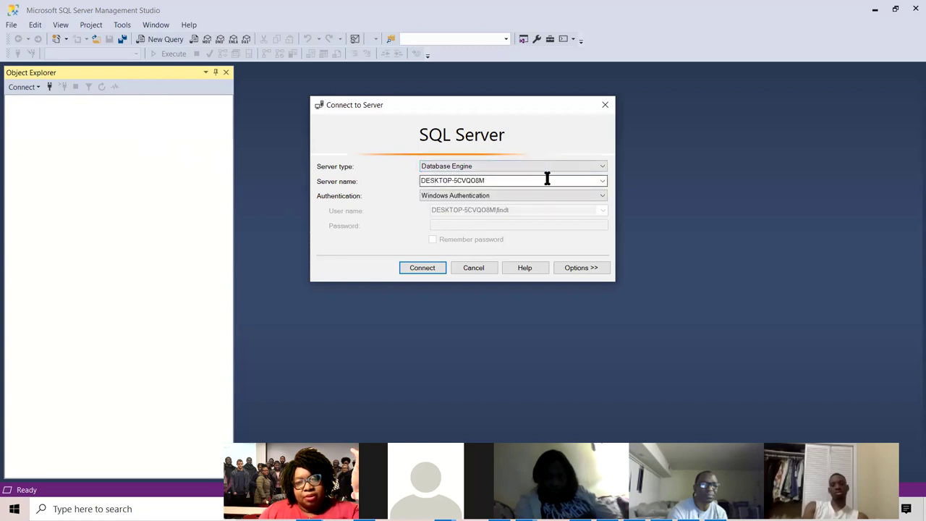
pyautogui.click(603, 181)
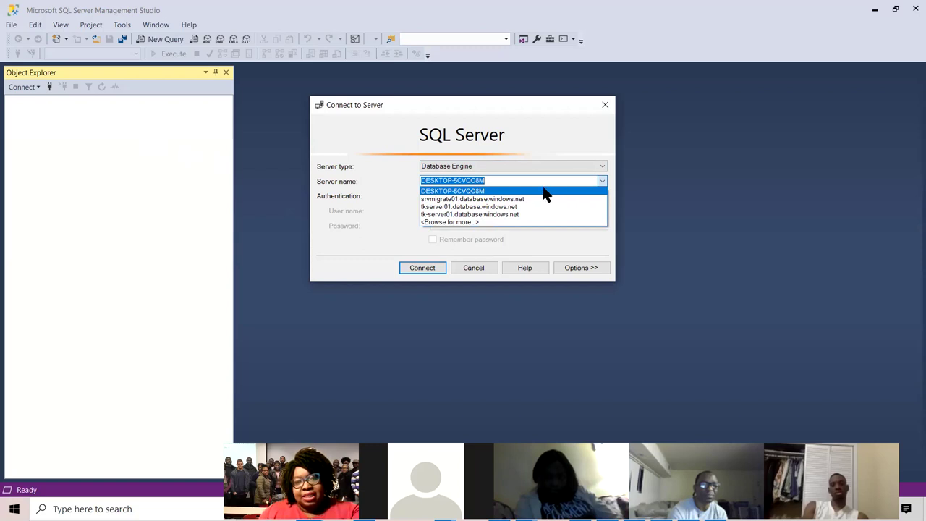
pyautogui.click(622, 197)
# Review the authentication methods for the server connection and choose Windows Authentication
pyautogui.click(598, 193)
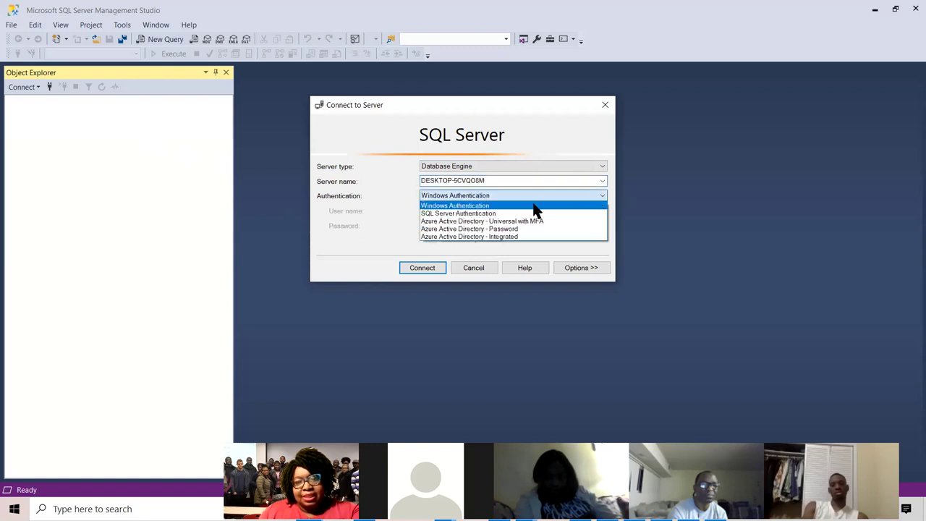
pyautogui.click(487, 206)
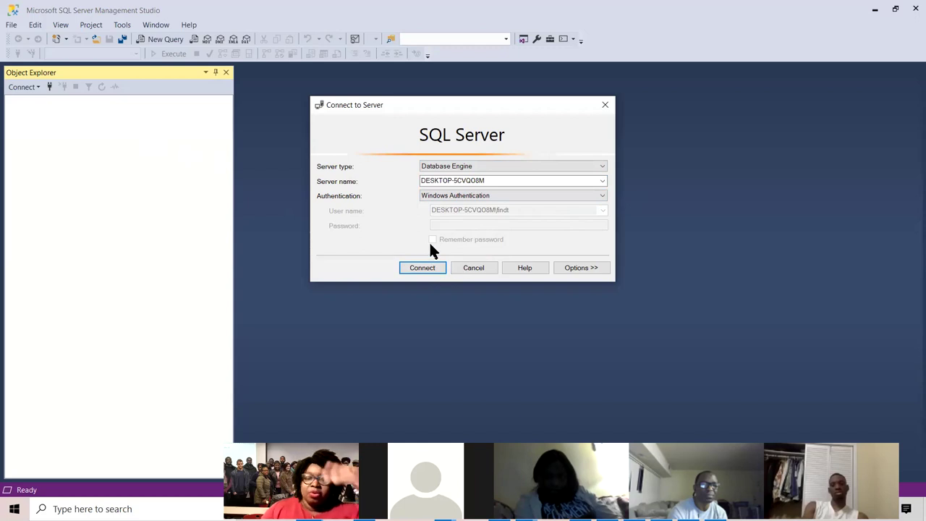
pyautogui.click(595, 195)
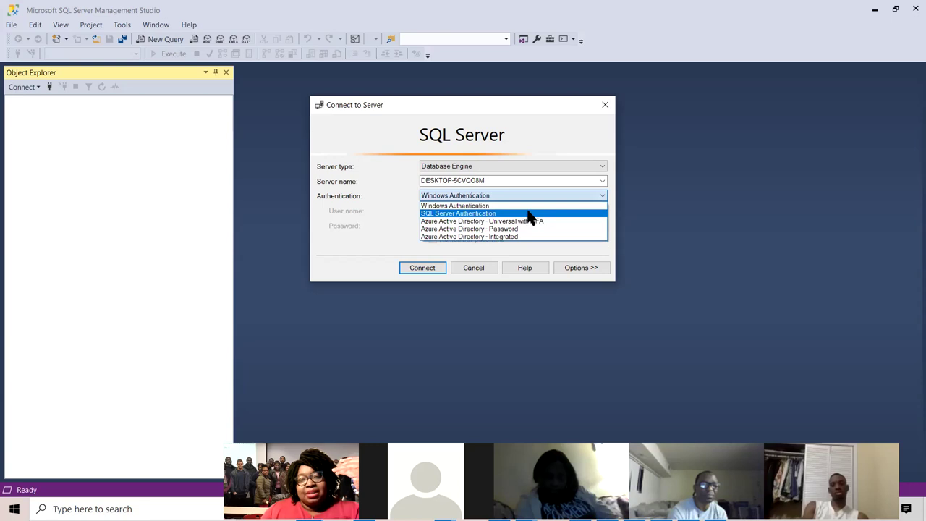
pyautogui.click(486, 206)
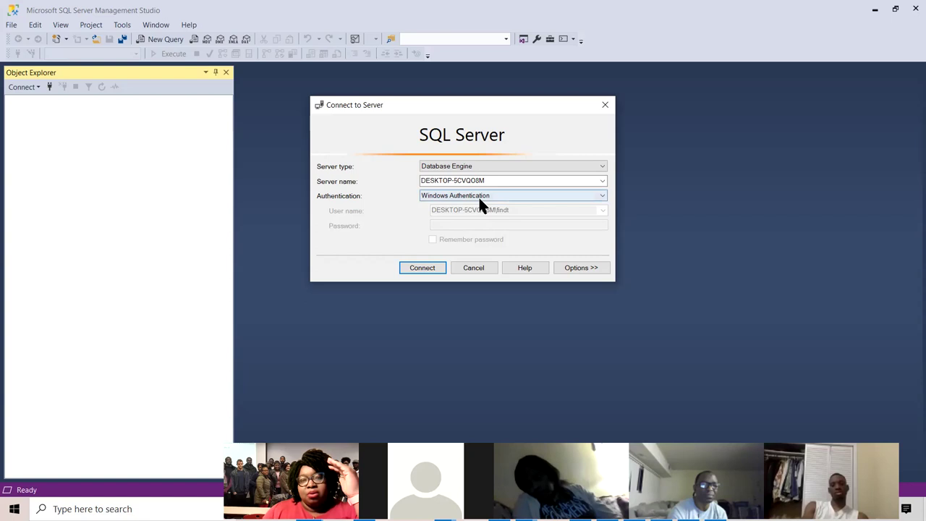
# Connect to the local Database Engine with Windows Authentication and expand the server's Databases folder
pyautogui.click(426, 266)
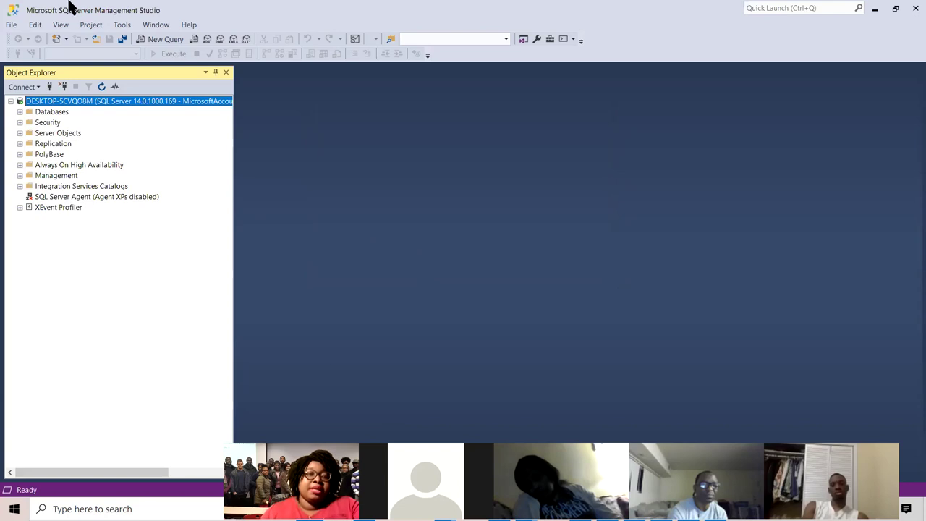
pyautogui.click(19, 111)
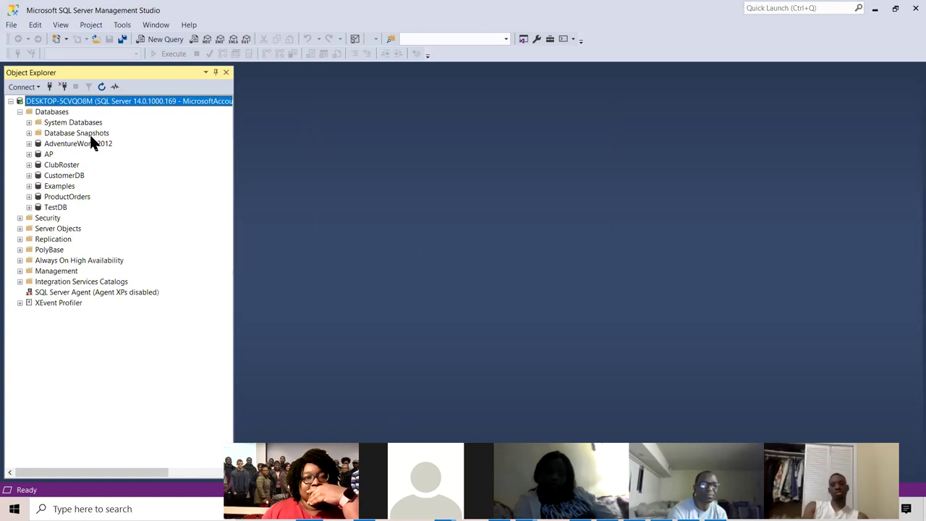
pyautogui.click(19, 112)
pyautogui.click(19, 113)
pyautogui.click(19, 112)
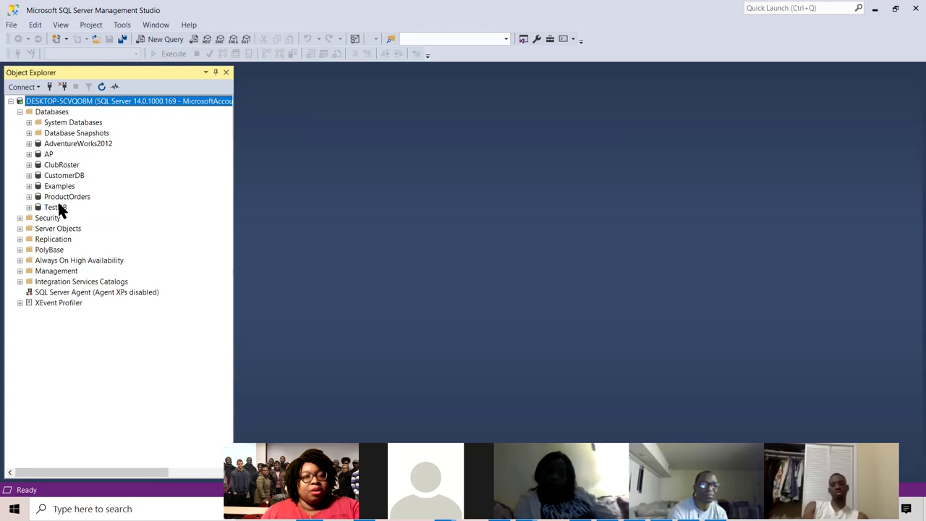
# Open the create_ap, create_examples and create_productorders scripts from Downloads, in the sql_allfiles > sq16_allfiles > SQL Server 2016 > Databases folder
pyautogui.click(13, 28)
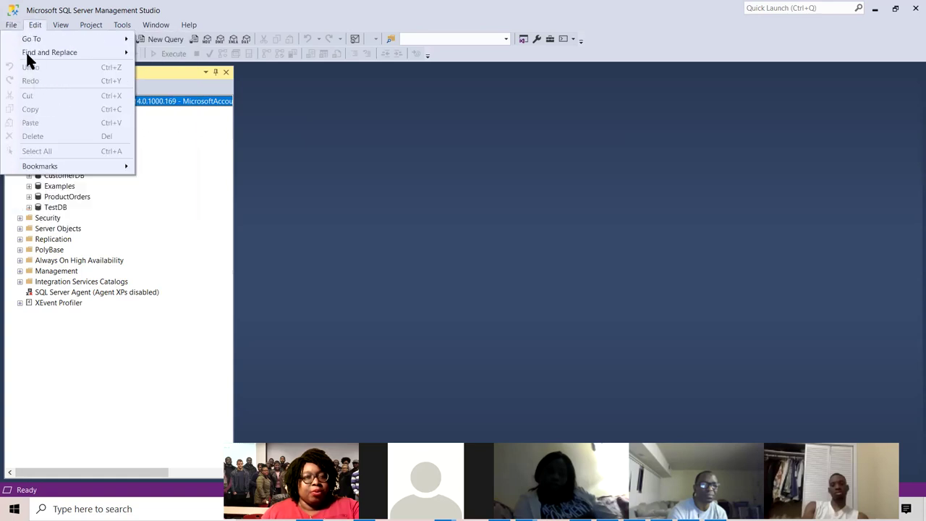
pyautogui.moveTo(35, 85)
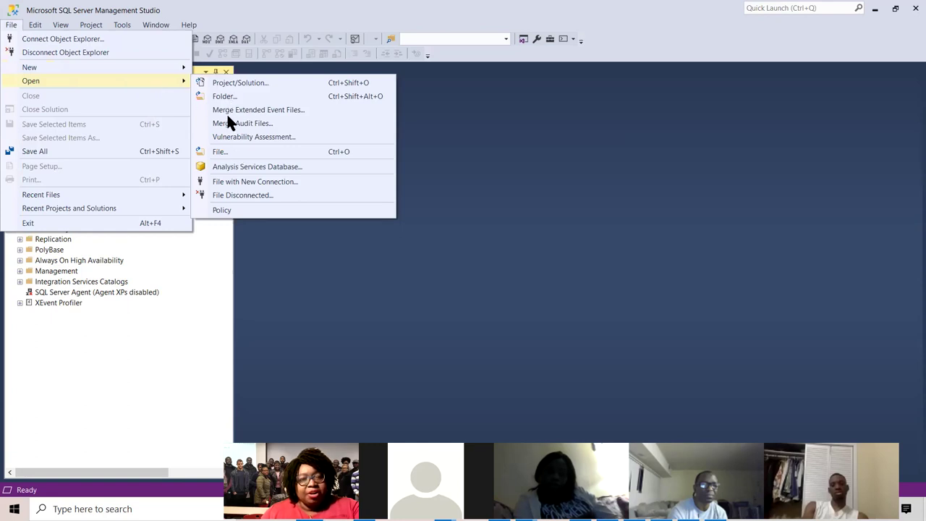
pyautogui.click(219, 152)
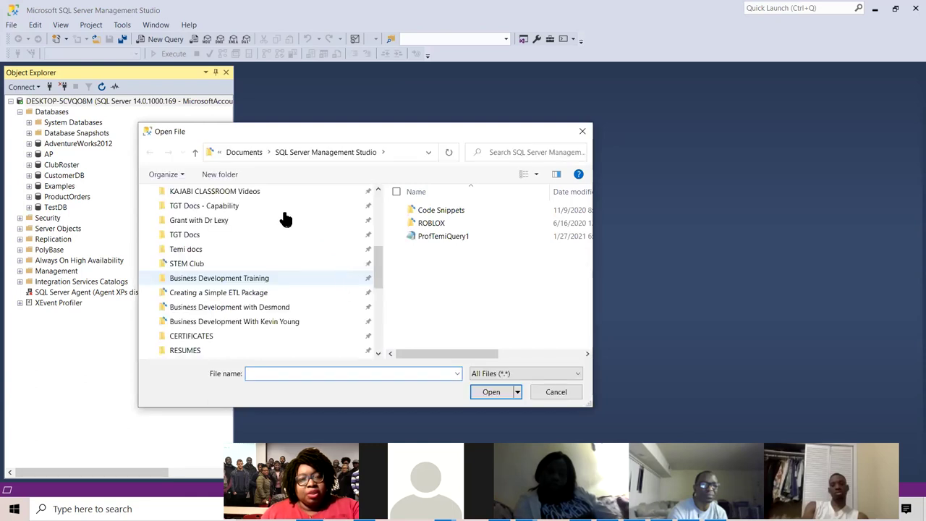
pyautogui.scroll(6, 290, 238)
pyautogui.click(309, 229)
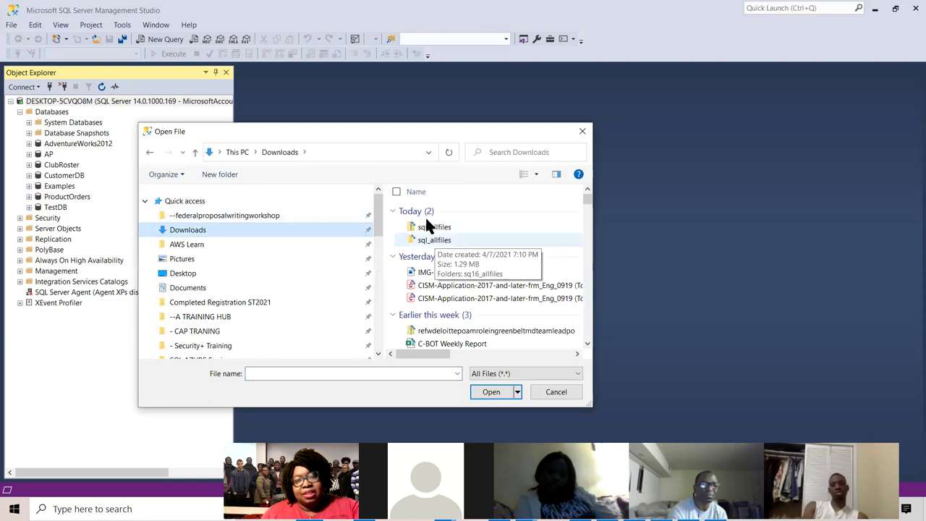
pyautogui.doubleClick(434, 240)
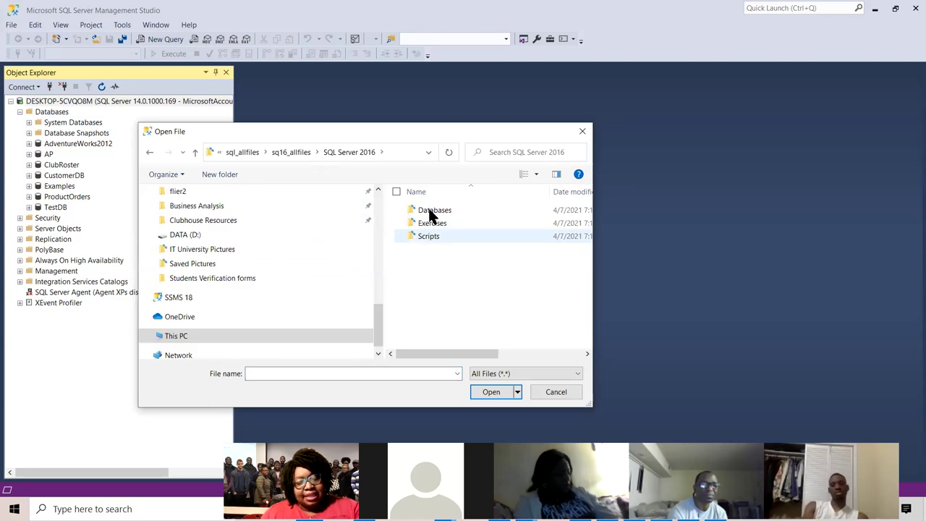
pyautogui.doubleClick(436, 212)
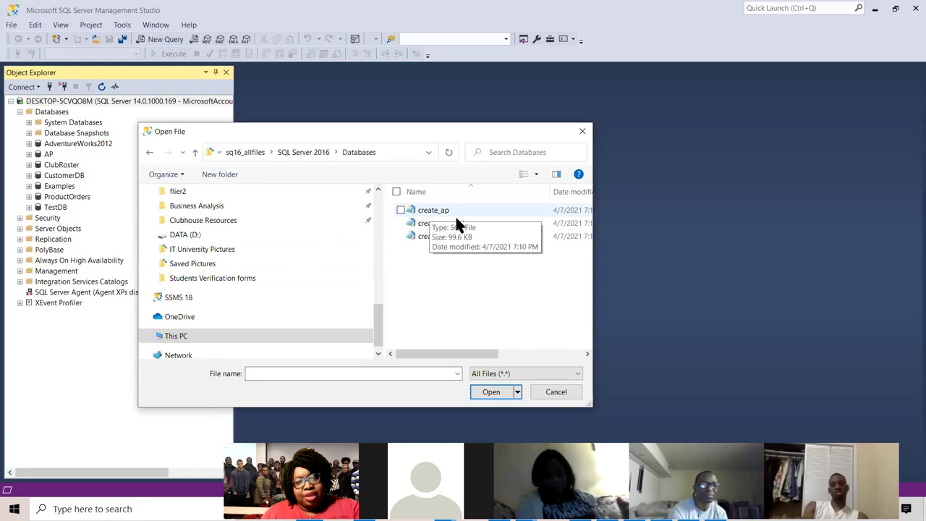
pyautogui.hotkey('ctrl', 'a')
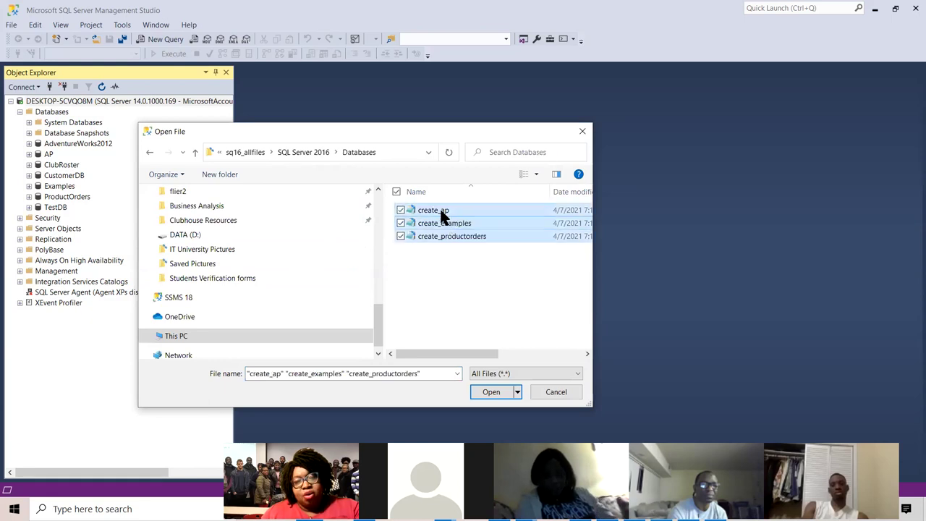
pyautogui.click(491, 394)
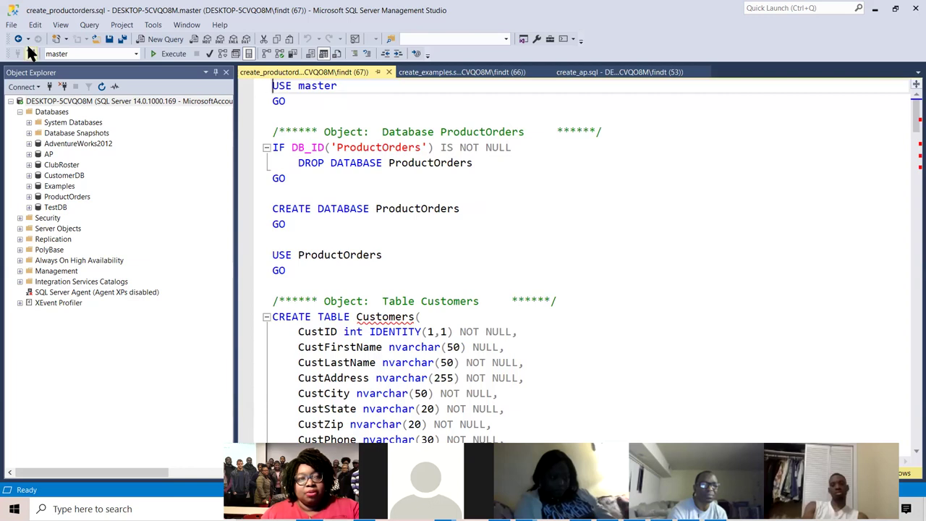
pyautogui.click(12, 26)
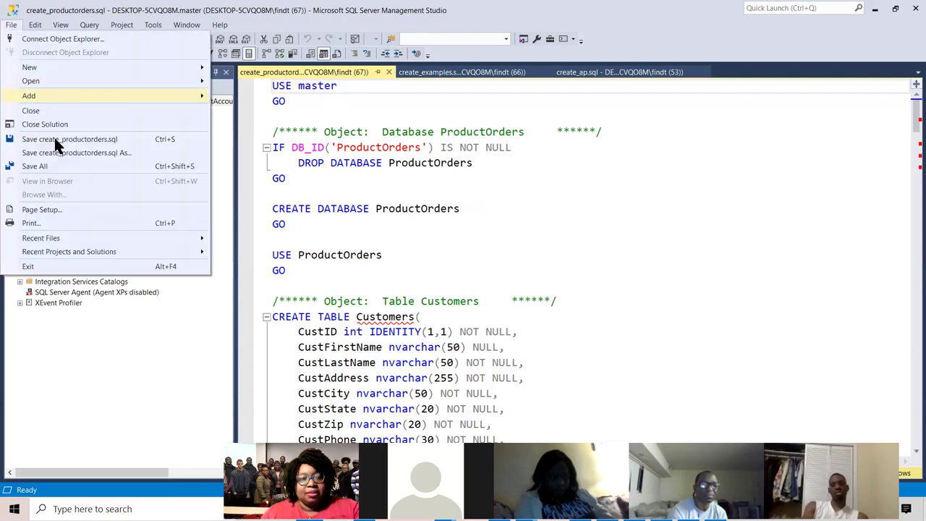
pyautogui.moveTo(45, 86)
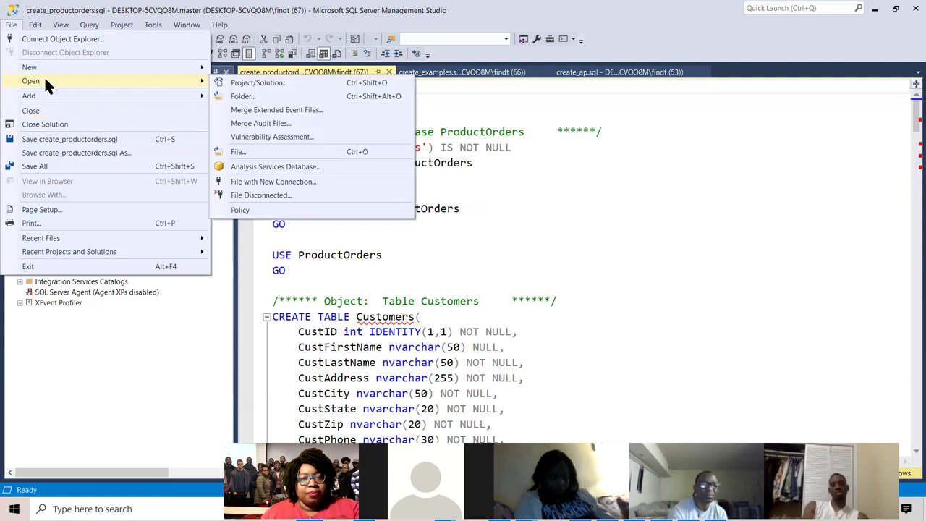
pyautogui.click(241, 153)
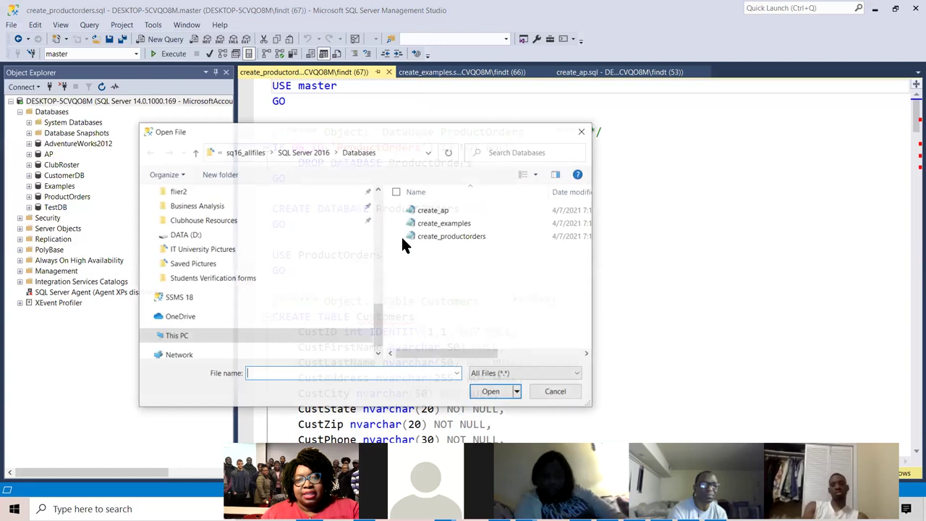
pyautogui.moveTo(398, 215); pyautogui.dragTo(407, 251)
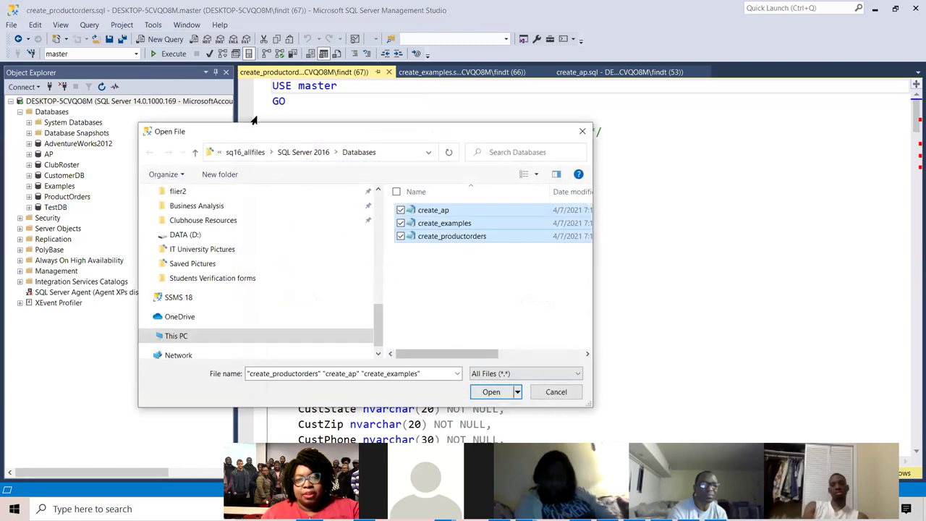
pyautogui.press('Escape')
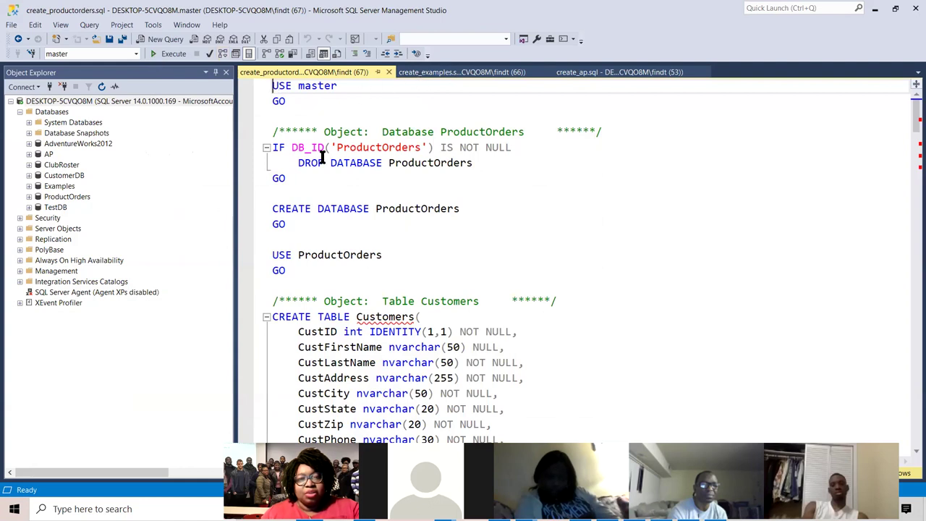
# Examine the database names in the create_productorders, create_examples and create_ap scripts, highlighting ProductOrders, Examples and AP
pyautogui.doubleClick(354, 147)
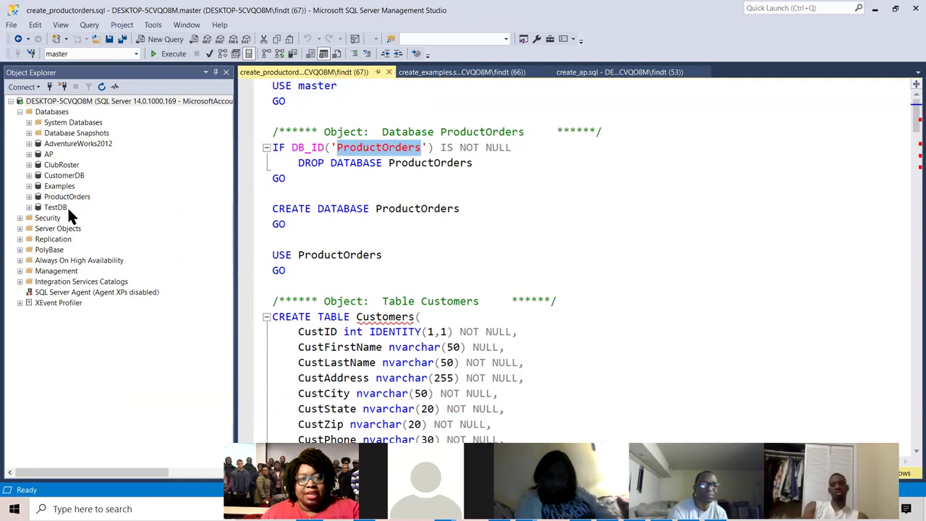
pyautogui.click(438, 73)
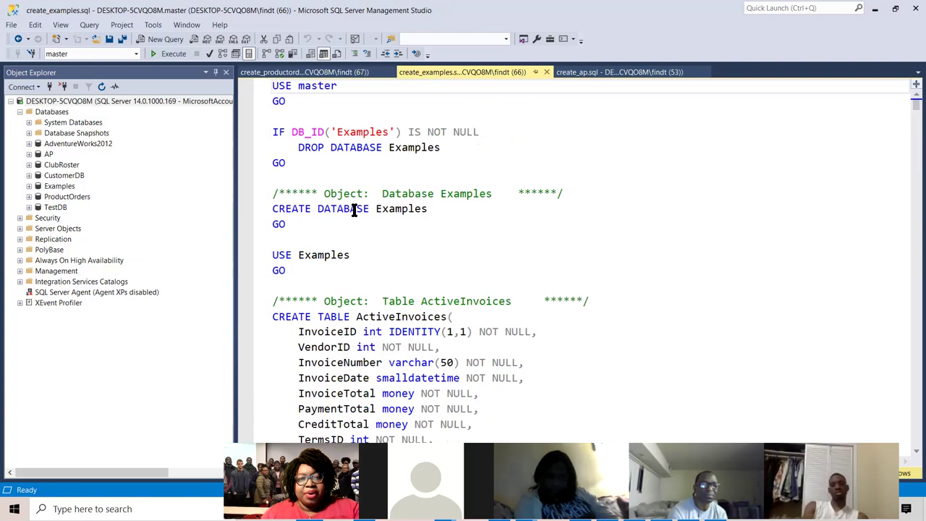
pyautogui.doubleClick(395, 208)
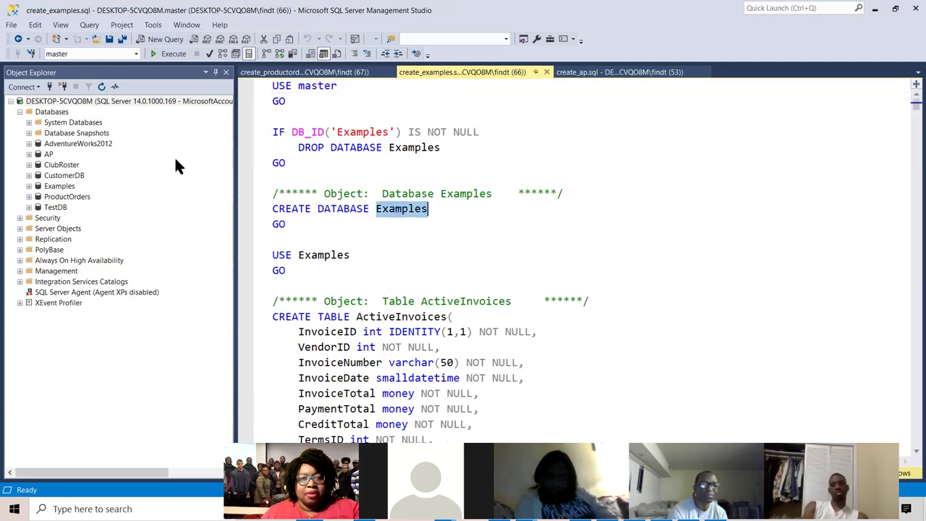
pyautogui.click(597, 71)
pyautogui.doubleClick(394, 163)
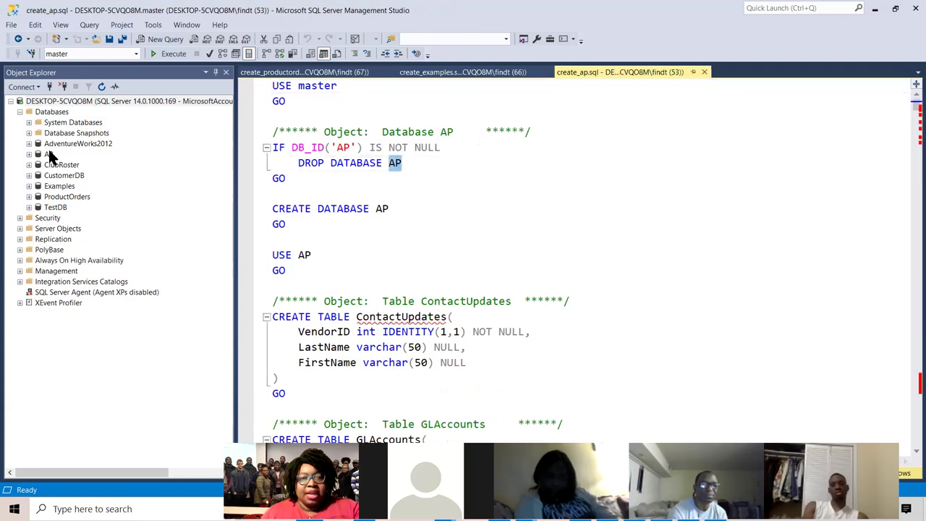